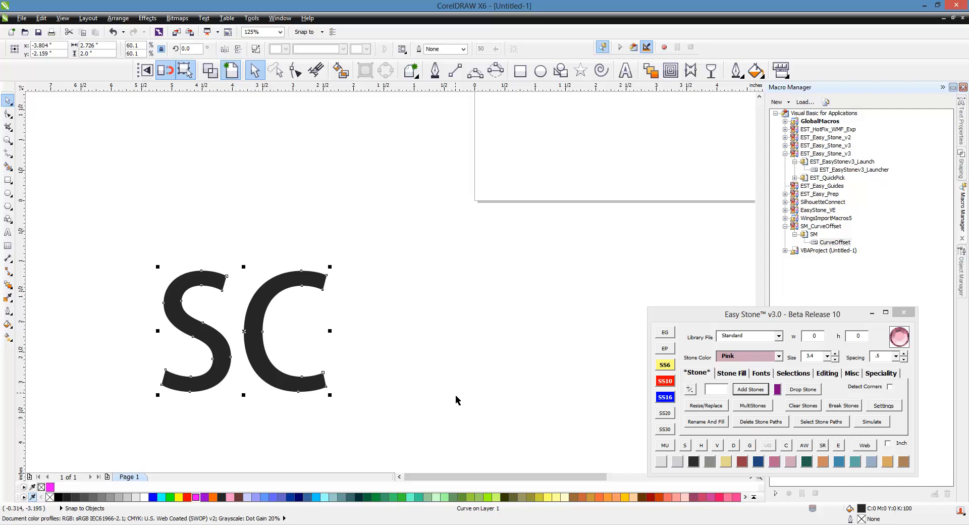
pyautogui.click(881, 373)
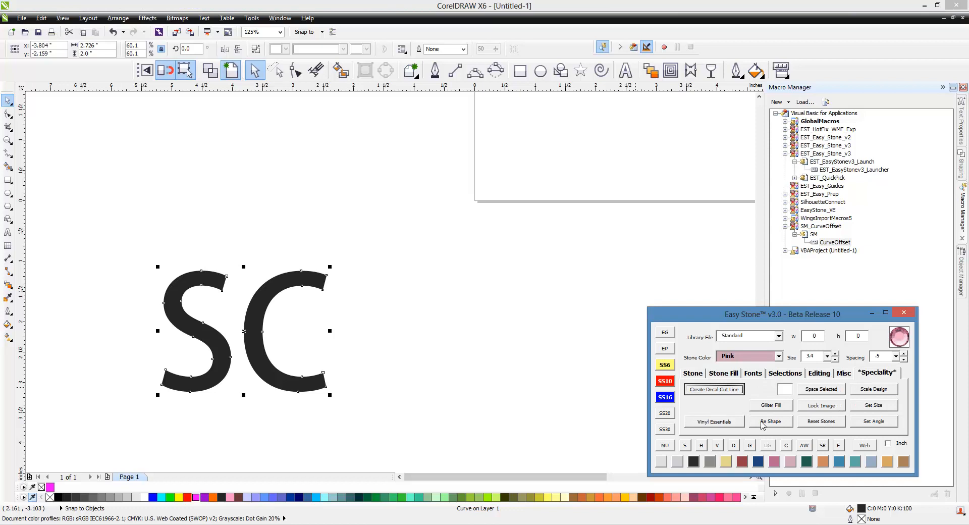
pyautogui.click(696, 373)
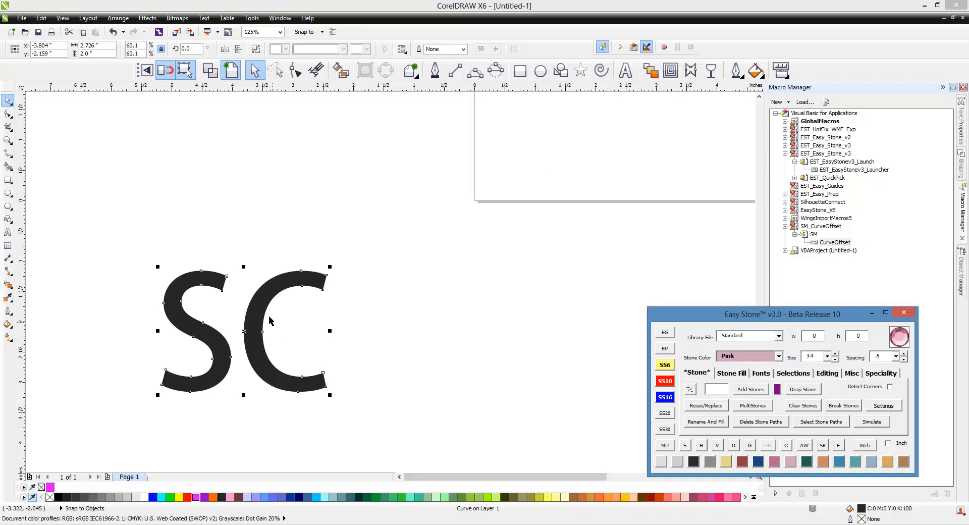
# Duplicate the SC lettering to a spot below and to the right of the original.
pyautogui.moveTo(265, 294); pyautogui.dragTo(468, 339)
pyautogui.rightClick(468, 339)
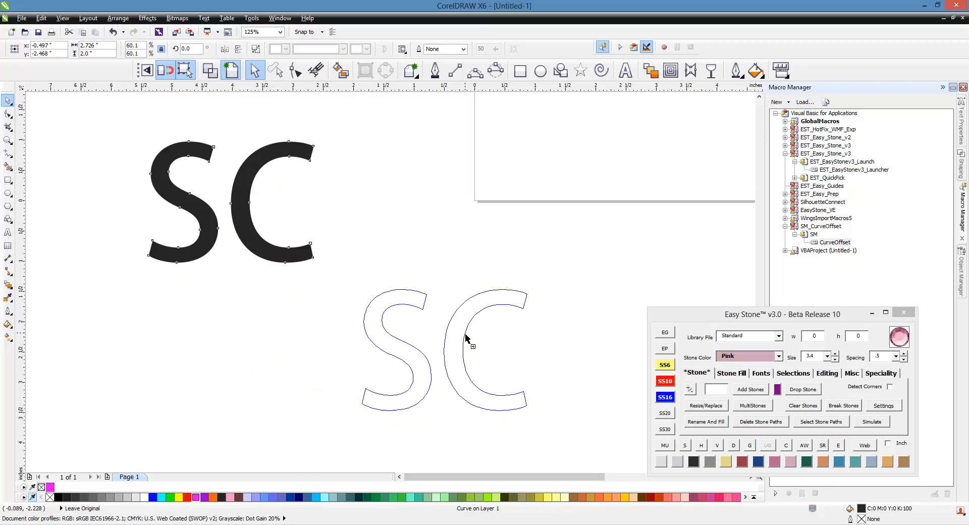
pyautogui.scroll(-1, 455, 312)
pyautogui.scroll(2, 488, 337)
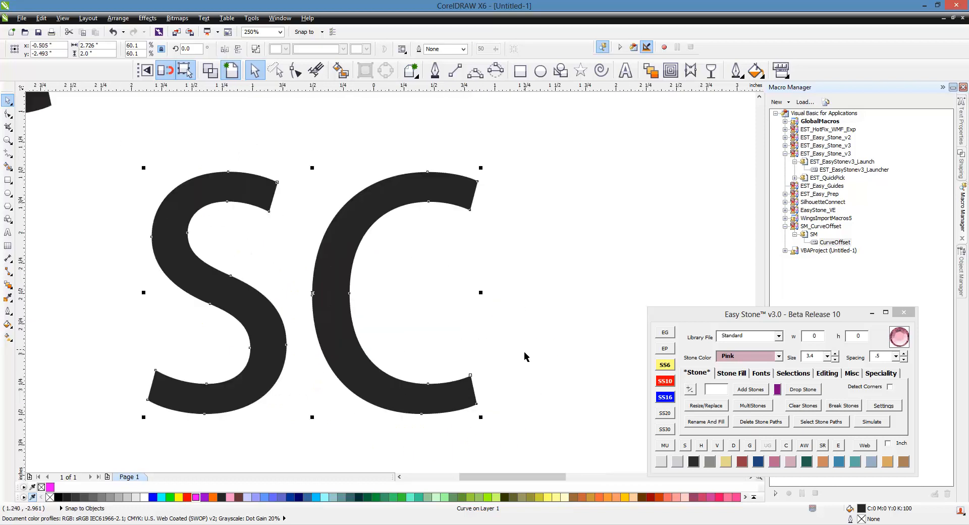
pyautogui.click(524, 352)
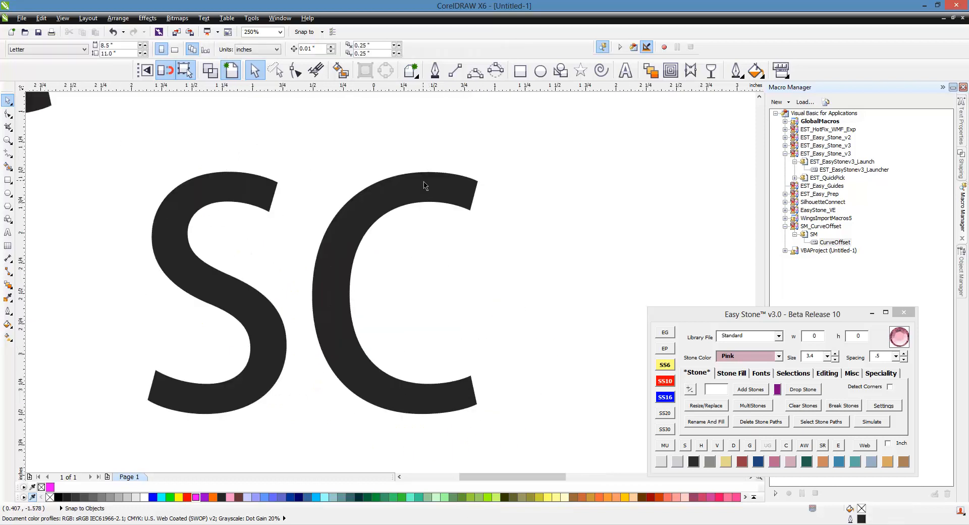
pyautogui.click(433, 199)
pyautogui.press('F10')
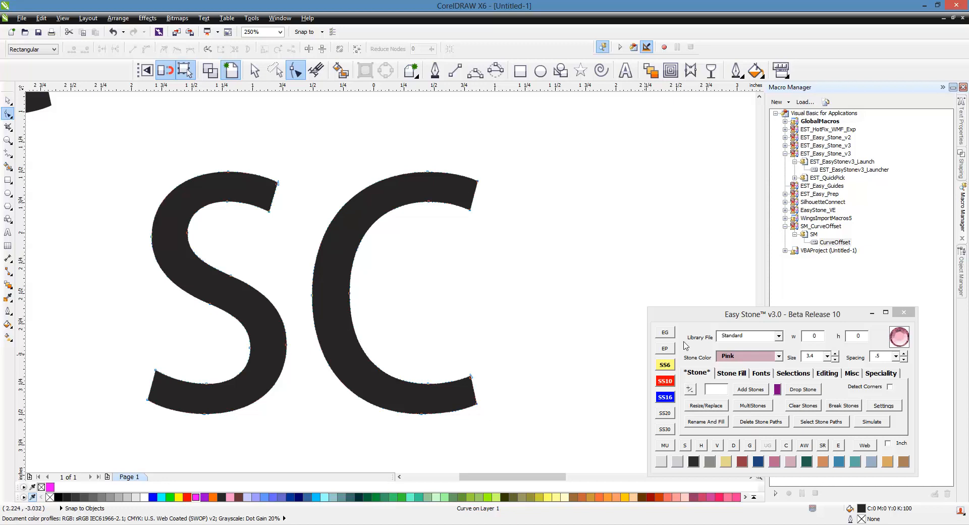
pyautogui.click(476, 403)
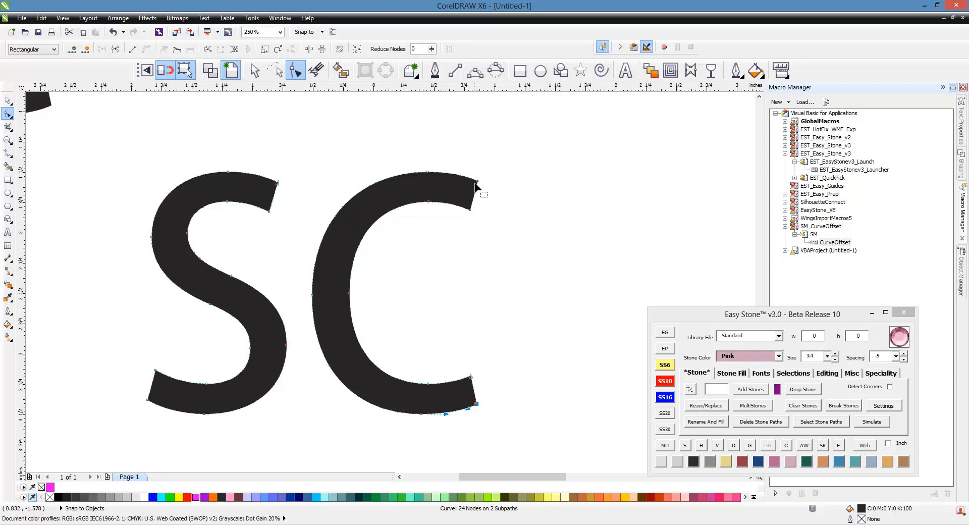
pyautogui.moveTo(496, 172); pyautogui.dragTo(462, 245)
pyautogui.moveTo(494, 377); pyautogui.dragTo(450, 440)
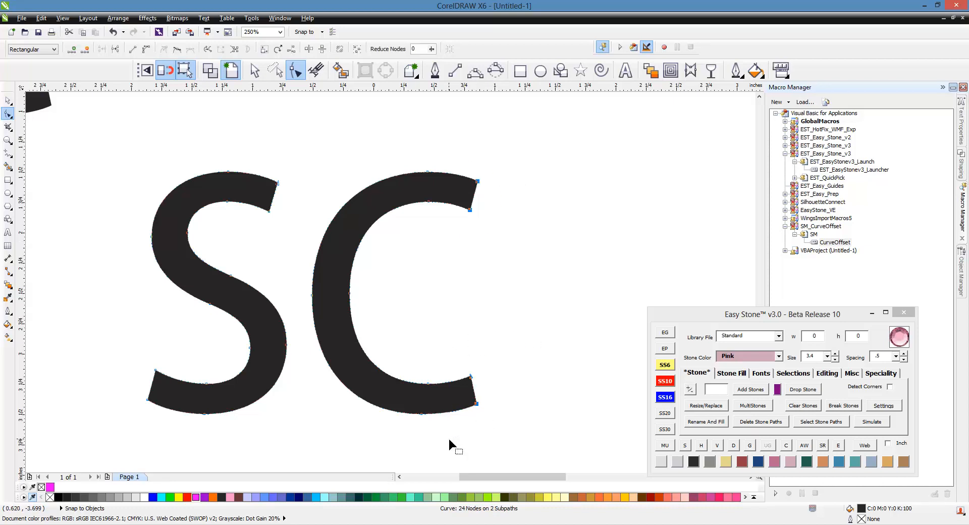
pyautogui.click(511, 241)
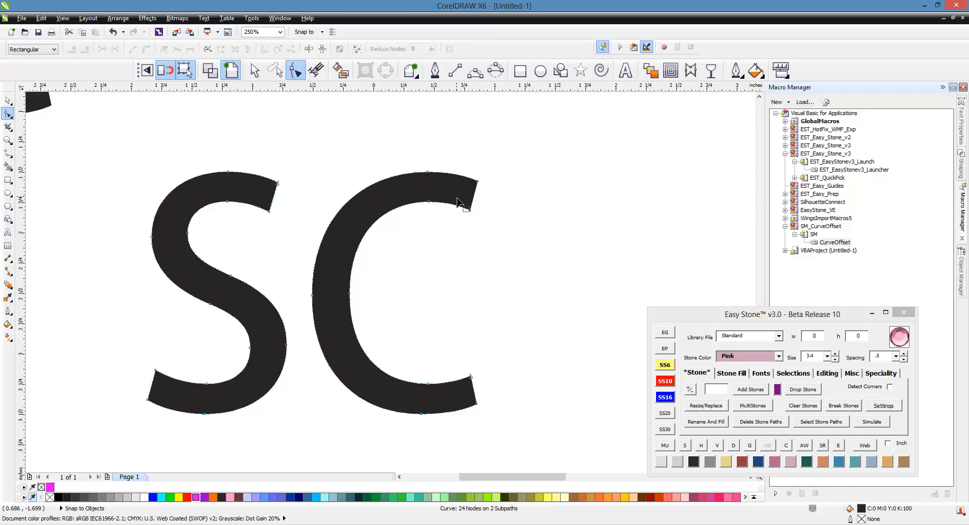
pyautogui.click(7, 100)
pyautogui.click(177, 134)
pyautogui.click(415, 192)
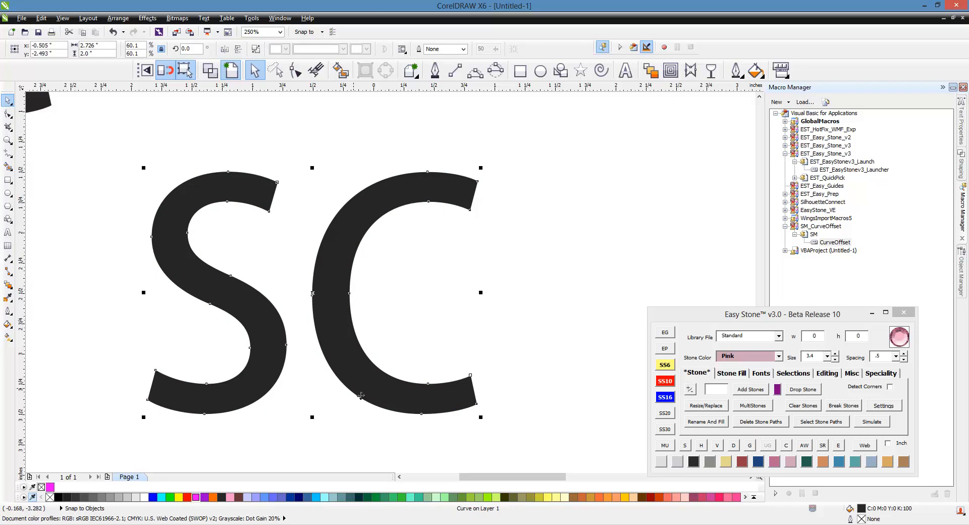
# Break the copied C apart at the four corner nodes of its two open ends.
pyautogui.press('F10')
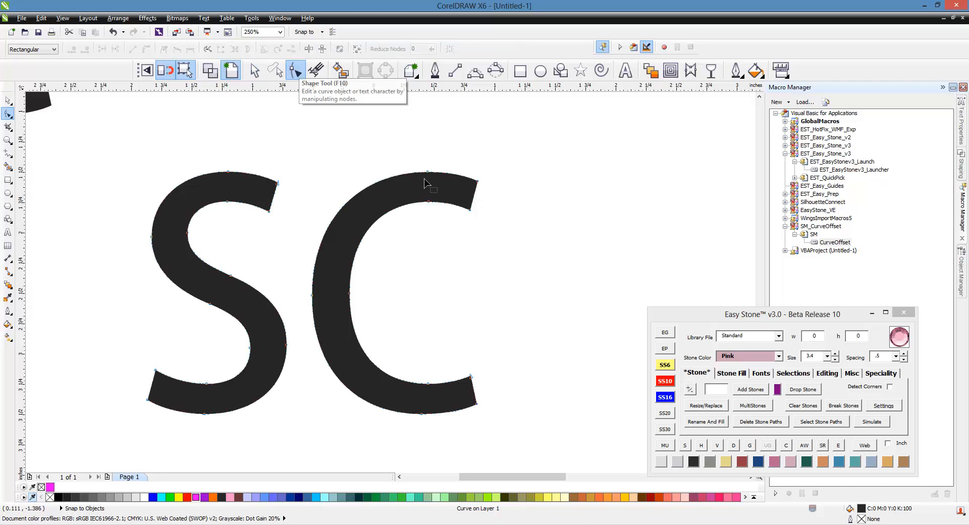
pyautogui.moveTo(511, 166); pyautogui.dragTo(464, 215)
pyautogui.moveTo(511, 339); pyautogui.dragTo(453, 427)
pyautogui.click(831, 375)
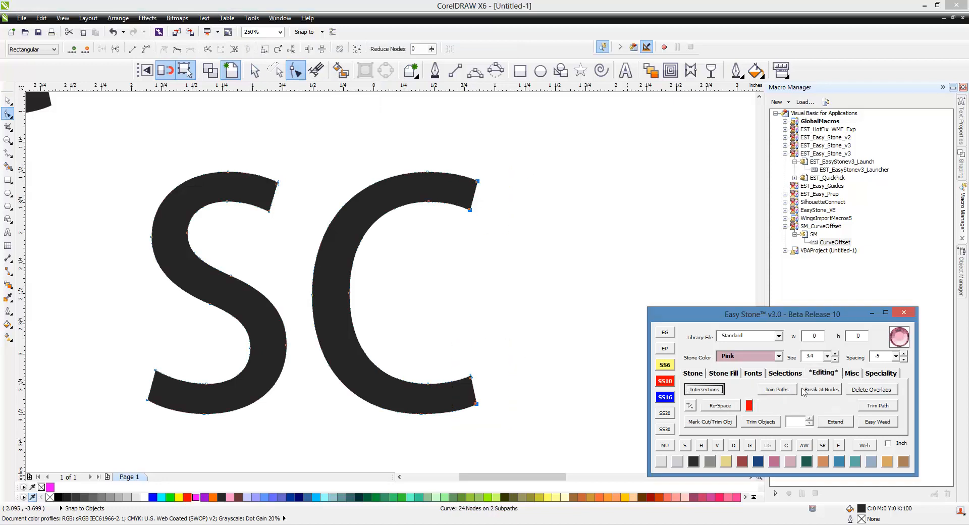
pyautogui.click(816, 389)
# Delete the short end-cap segments at the upper and lower ends of the C.
pyautogui.press('space')
pyautogui.moveTo(531, 155); pyautogui.dragTo(448, 244)
pyautogui.press('Delete')
pyautogui.moveTo(519, 269); pyautogui.dragTo(450, 425)
pyautogui.press('Delete')
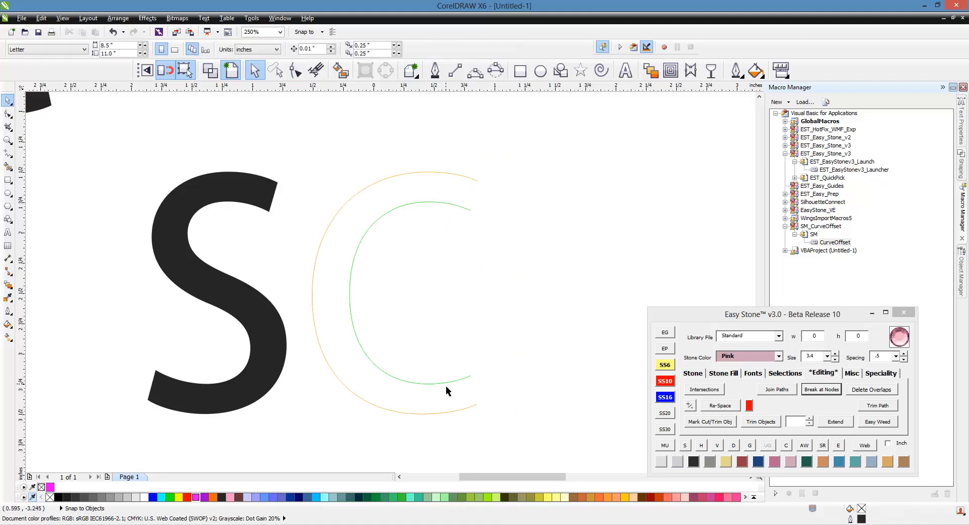
# Delete the inner curve of the C and keep only its outer curve.
pyautogui.click(453, 391)
pyautogui.click(479, 388)
pyautogui.click(463, 378)
pyautogui.press('Delete')
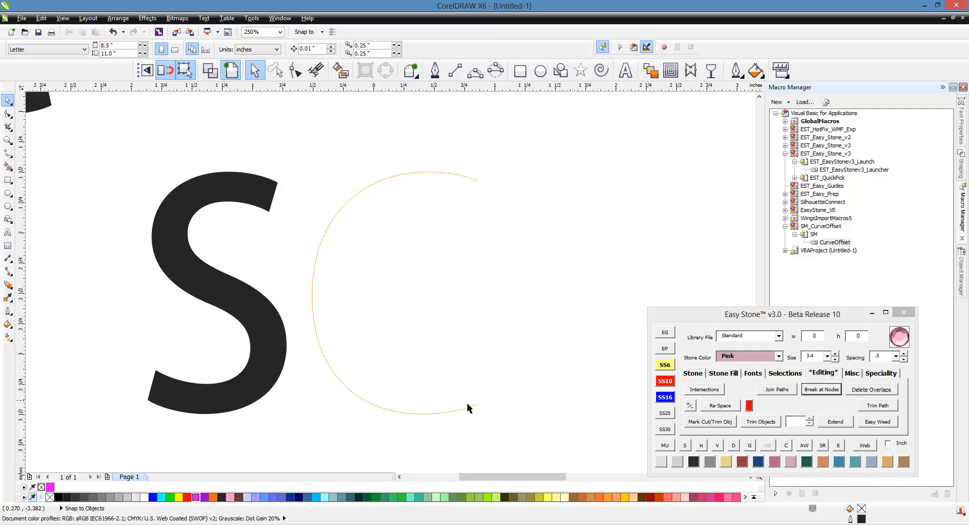
# Apply an Island Fill of 1 row with 3.9 spacing to the remaining C curve.
pyautogui.click(724, 378)
pyautogui.click(724, 378)
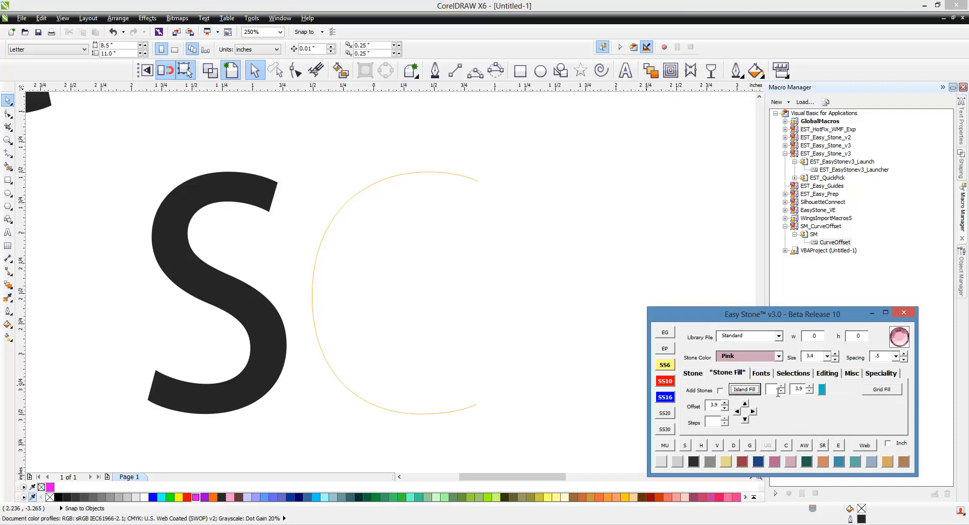
pyautogui.click(745, 391)
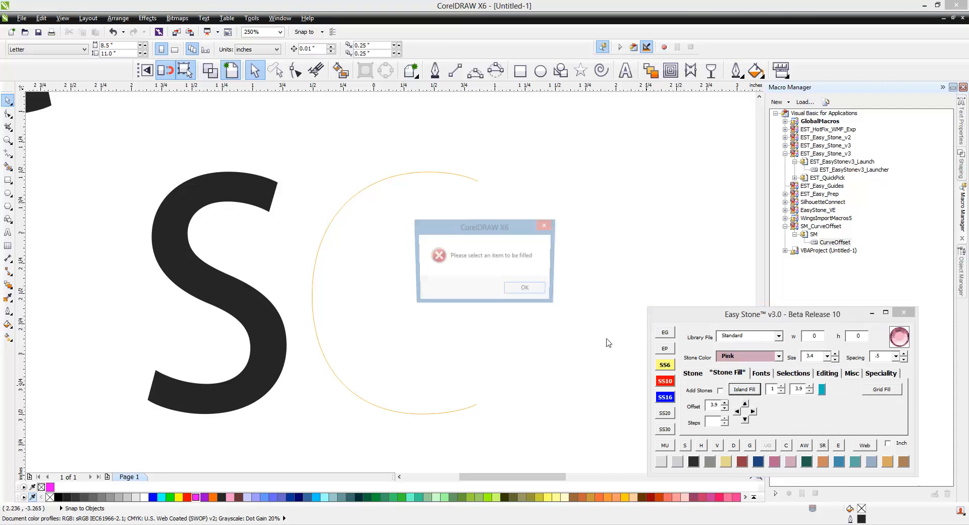
pyautogui.click(530, 288)
pyautogui.click(382, 406)
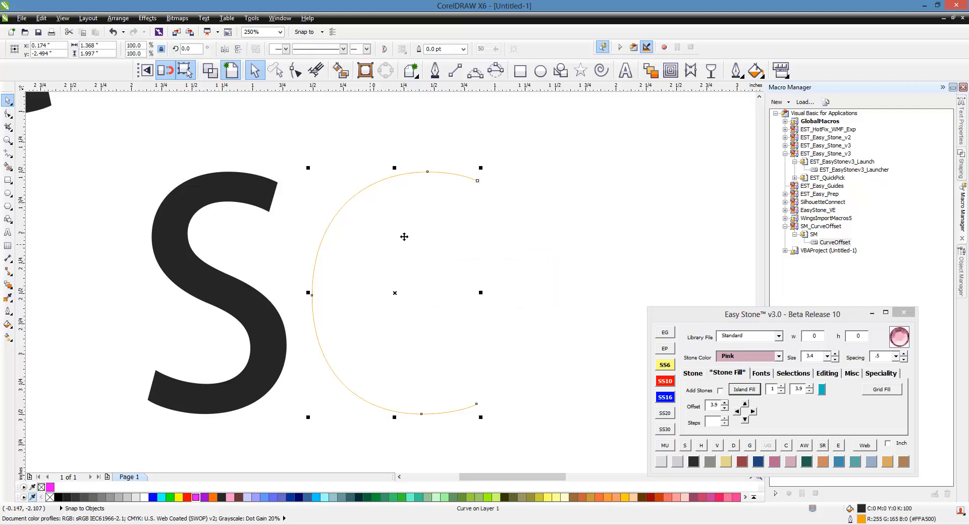
pyautogui.click(743, 390)
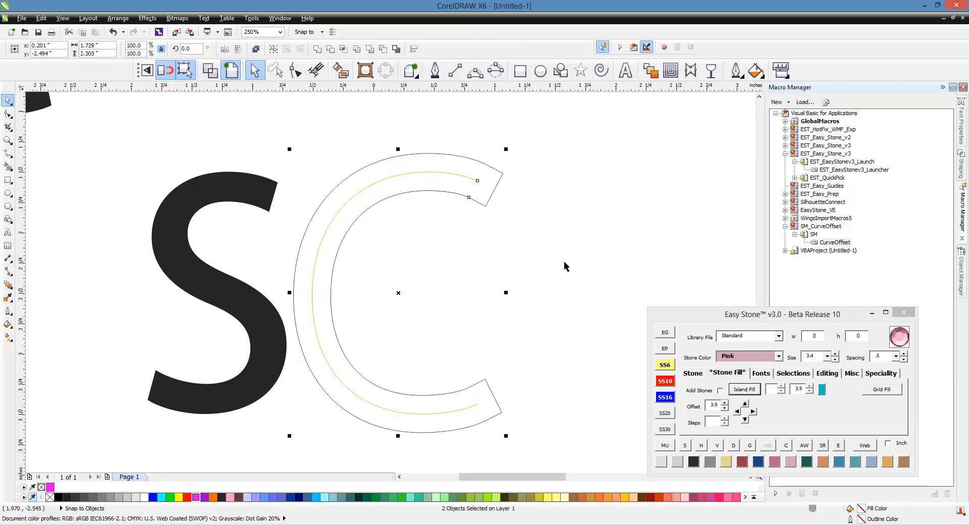
pyautogui.click(516, 433)
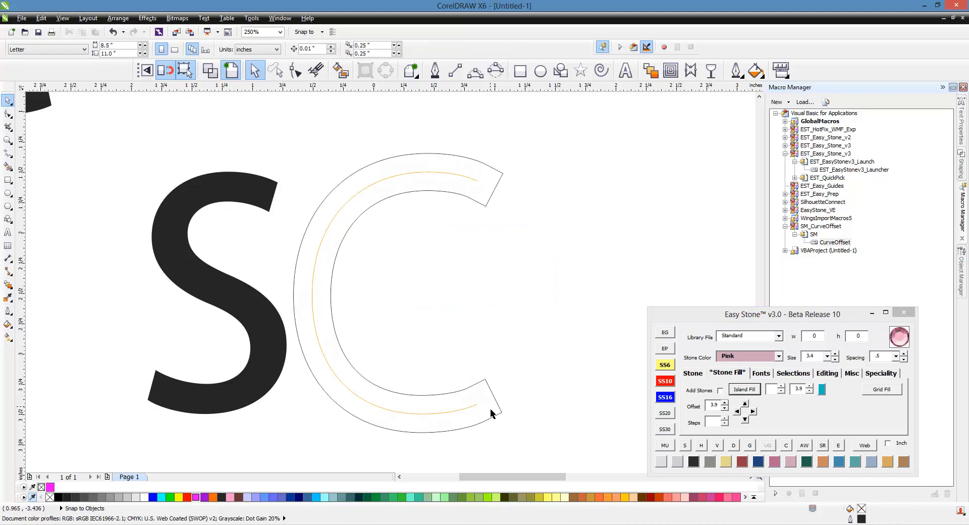
# Break the new offset outline around the C at the corner nodes of both ends.
pyautogui.click(492, 412)
pyautogui.press('F10')
pyautogui.moveTo(539, 332); pyautogui.dragTo(457, 450)
pyautogui.moveTo(538, 142); pyautogui.dragTo(441, 247)
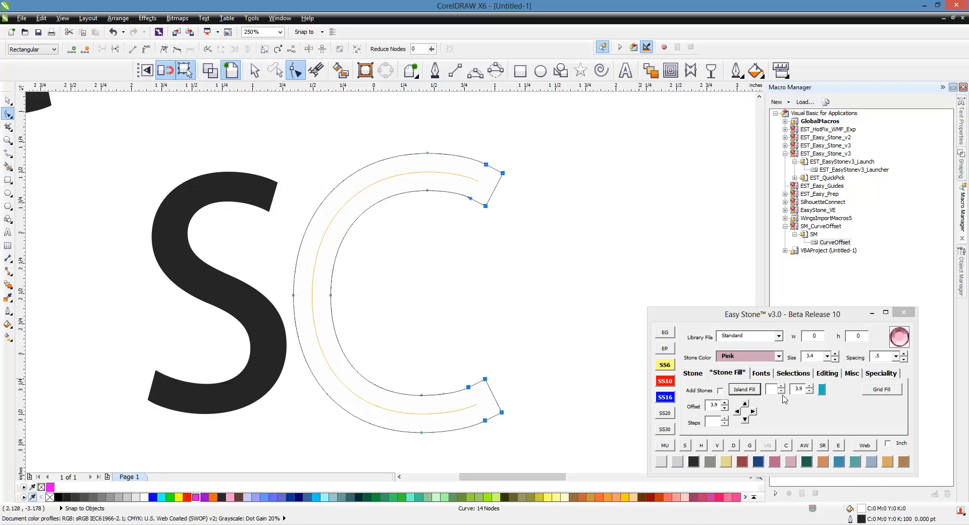
pyautogui.click(828, 373)
pyautogui.click(821, 389)
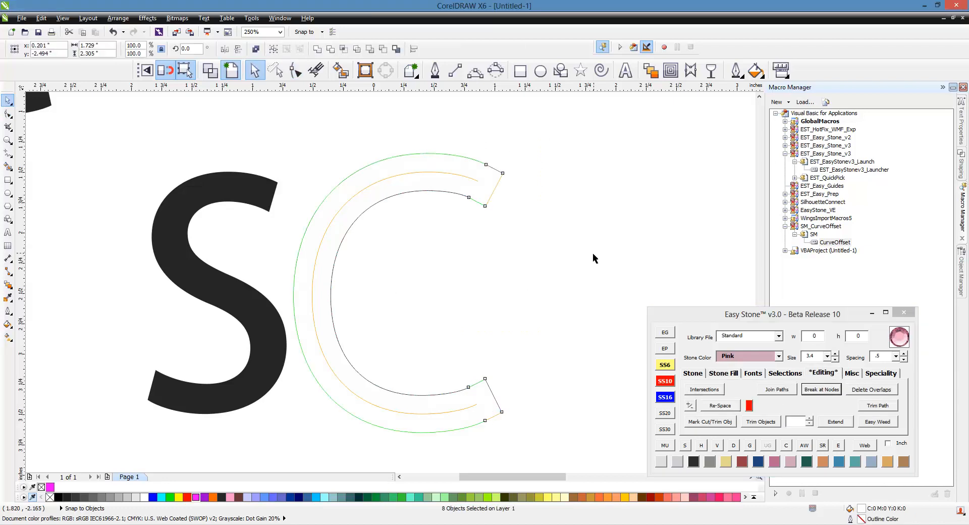
# Delete the end segments and the outermost curve of the C's offset outline.
pyautogui.moveTo(557, 131); pyautogui.dragTo(454, 250)
pyautogui.press('Delete')
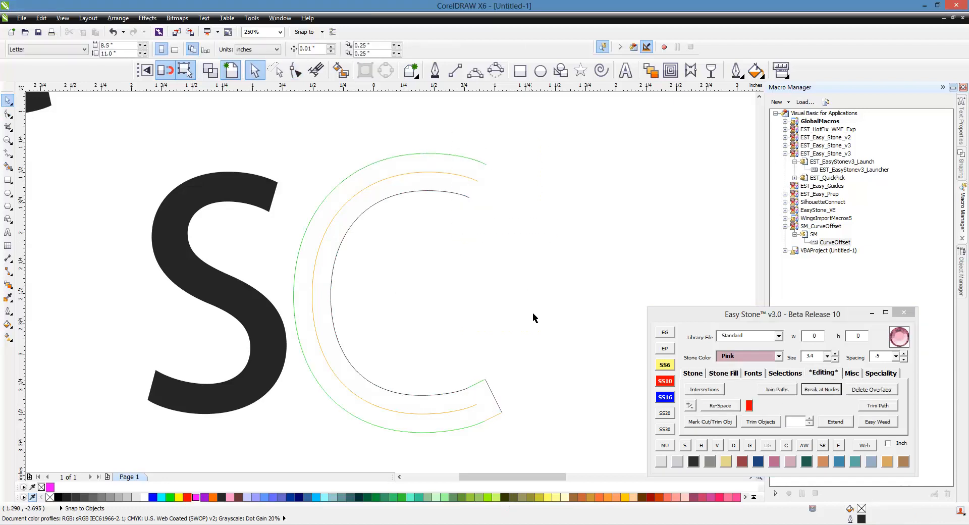
pyautogui.moveTo(531, 319); pyautogui.dragTo(461, 438)
pyautogui.press('Delete')
pyautogui.click(459, 437)
pyautogui.press('Delete')
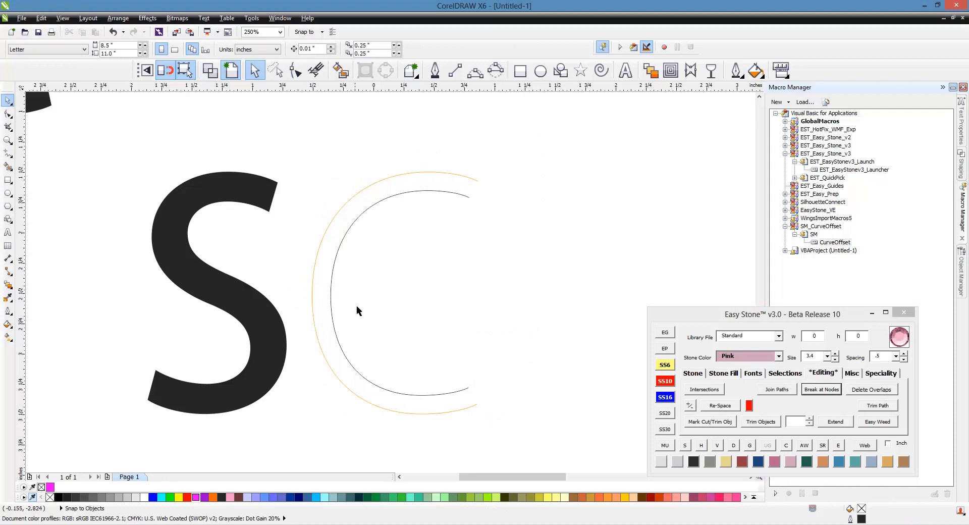
# Add Pink stones of size 3.4 with .5 spacing along both remaining C curves.
pyautogui.moveTo(545, 140); pyautogui.dragTo(274, 429)
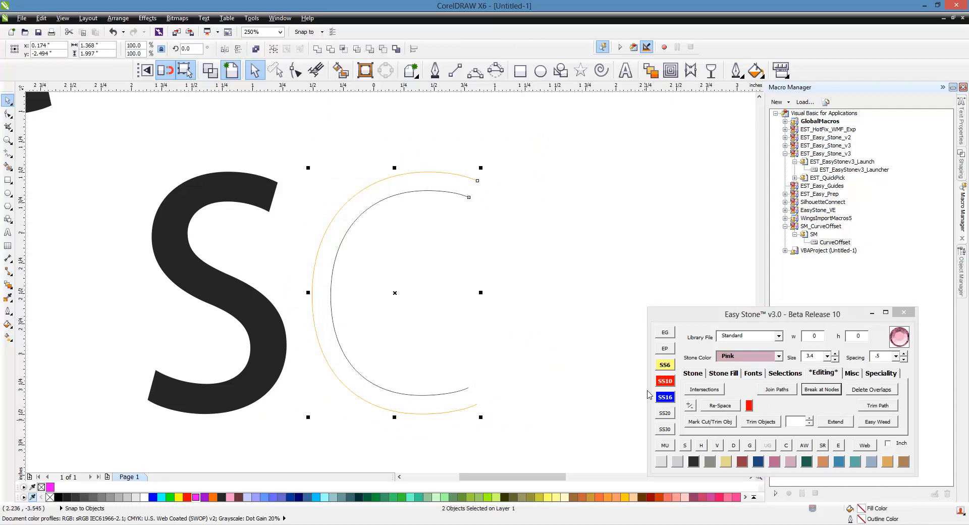
pyautogui.click(705, 376)
pyautogui.click(751, 389)
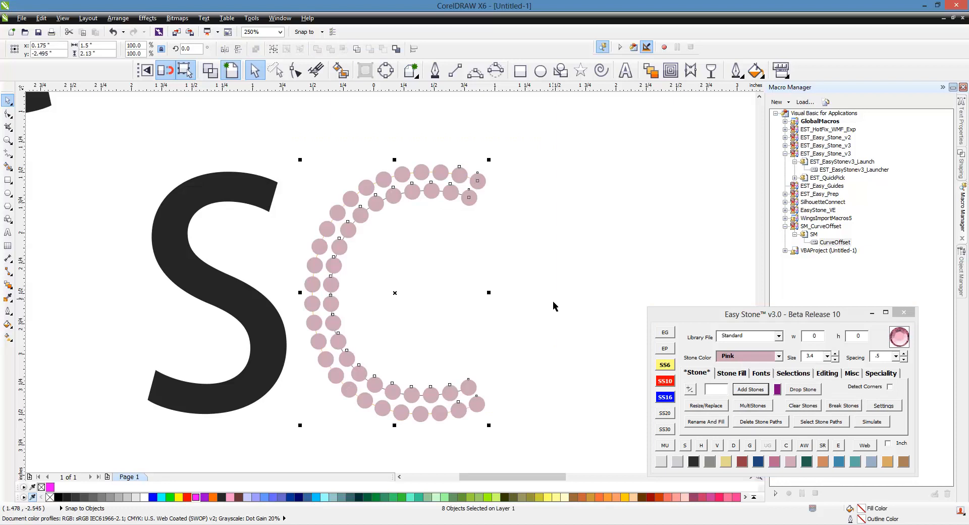
# Break the S beside the stoned C at the four corner nodes of its ends.
pyautogui.scroll(-2, 443, 341)
pyautogui.scroll(2, 420, 351)
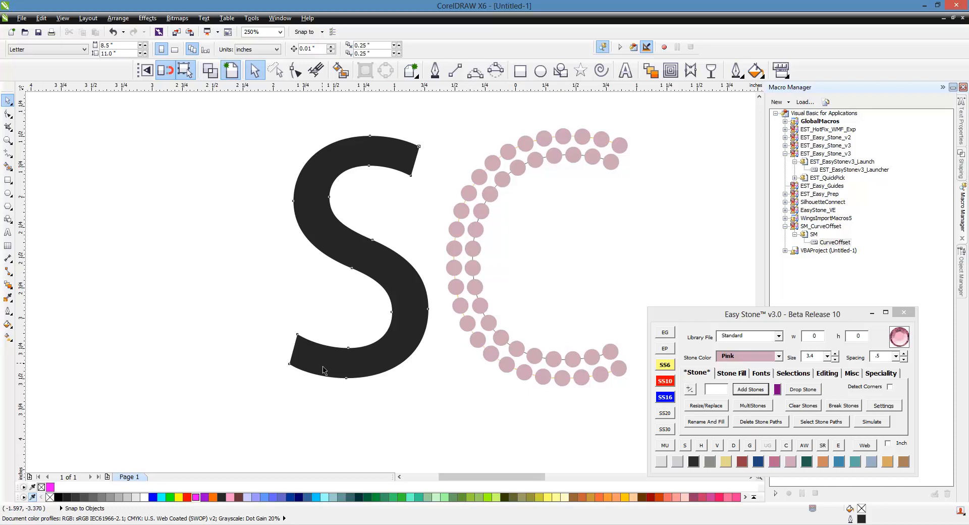
pyautogui.press('F10')
pyautogui.moveTo(438, 129); pyautogui.dragTo(383, 183)
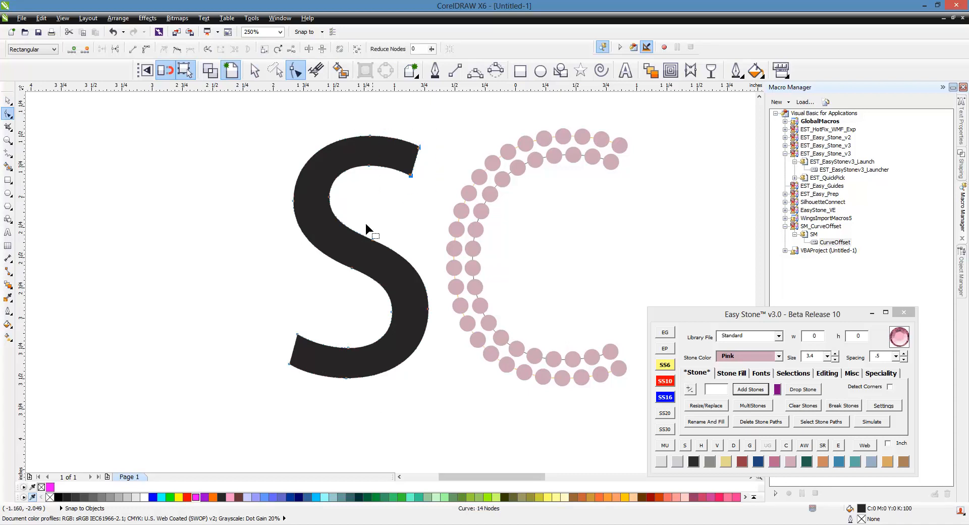
pyautogui.moveTo(256, 289); pyautogui.dragTo(301, 371)
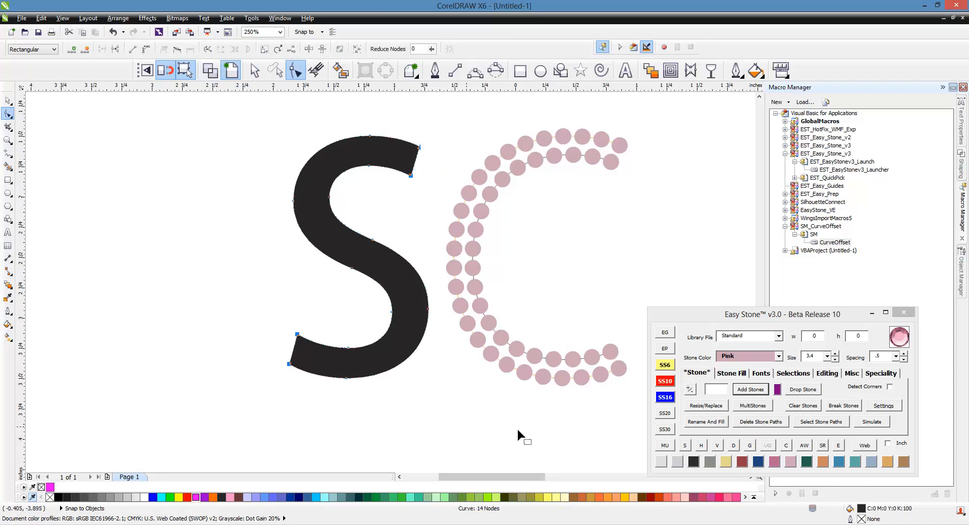
pyautogui.click(824, 373)
pyautogui.click(821, 390)
# Delete both end caps and one long side curve of the S, keeping a single curve.
pyautogui.click(277, 329)
pyautogui.moveTo(247, 275); pyautogui.dragTo(310, 404)
pyautogui.press('Delete')
pyautogui.moveTo(427, 124); pyautogui.dragTo(394, 197)
pyautogui.press('Delete')
pyautogui.click(427, 300)
pyautogui.press('Delete')
# Give the remaining S curve a magenta outline and stretch it downward to about 1.864 inches high.
pyautogui.click(375, 285)
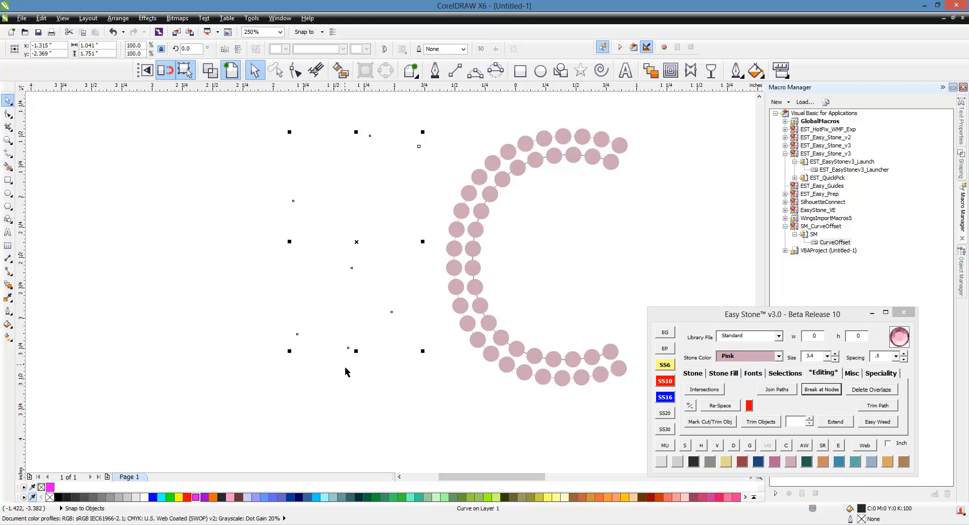
pyautogui.rightClick(196, 497)
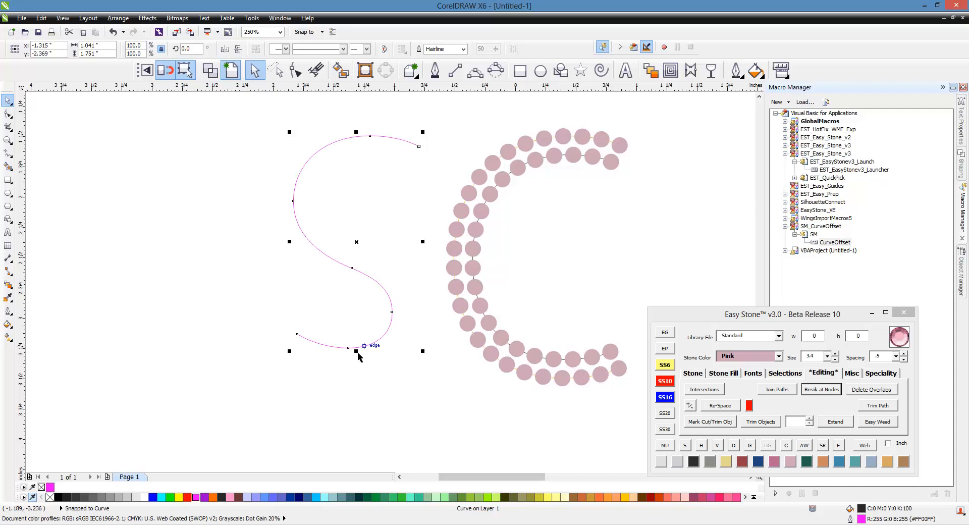
pyautogui.moveTo(356, 351); pyautogui.dragTo(357, 365)
# Apply an Island Fill with 3.9 spacing to the magenta S curve.
pyautogui.click(785, 373)
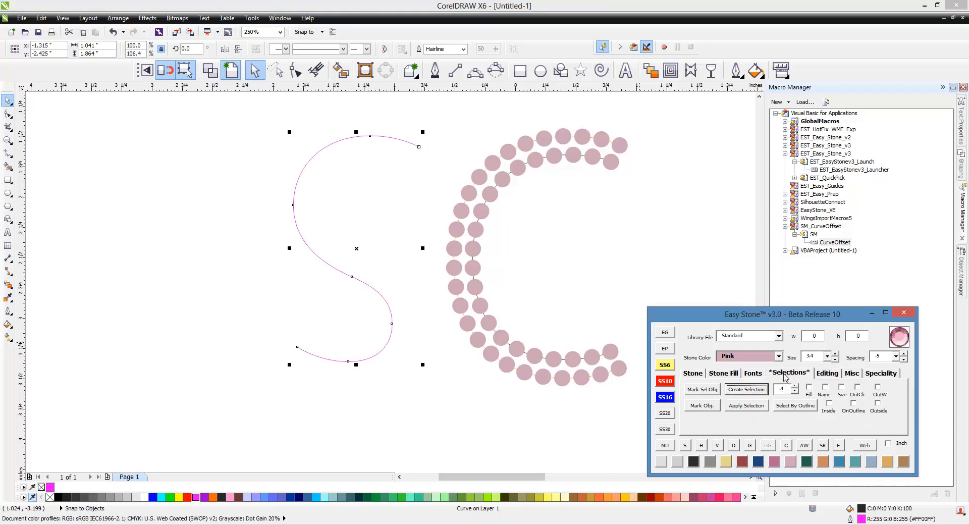
pyautogui.click(724, 374)
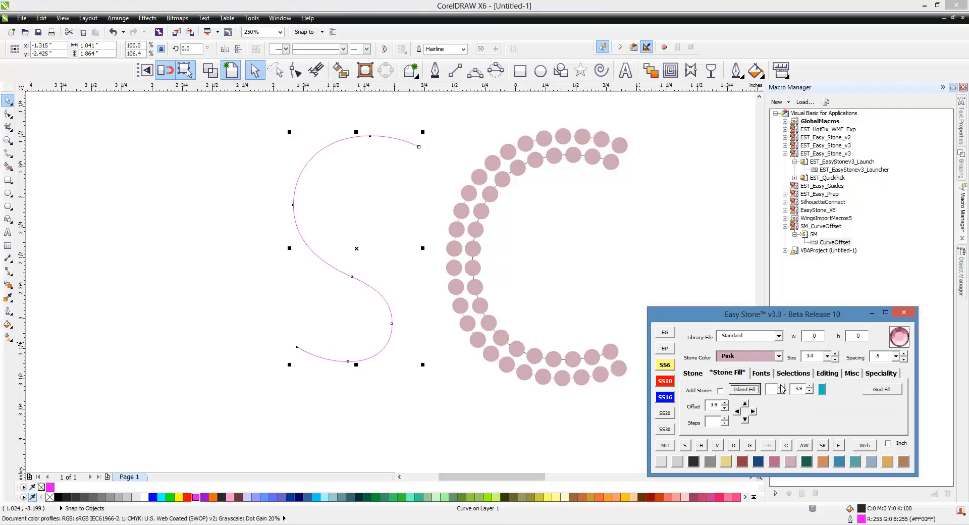
pyautogui.click(744, 389)
pyautogui.click(442, 418)
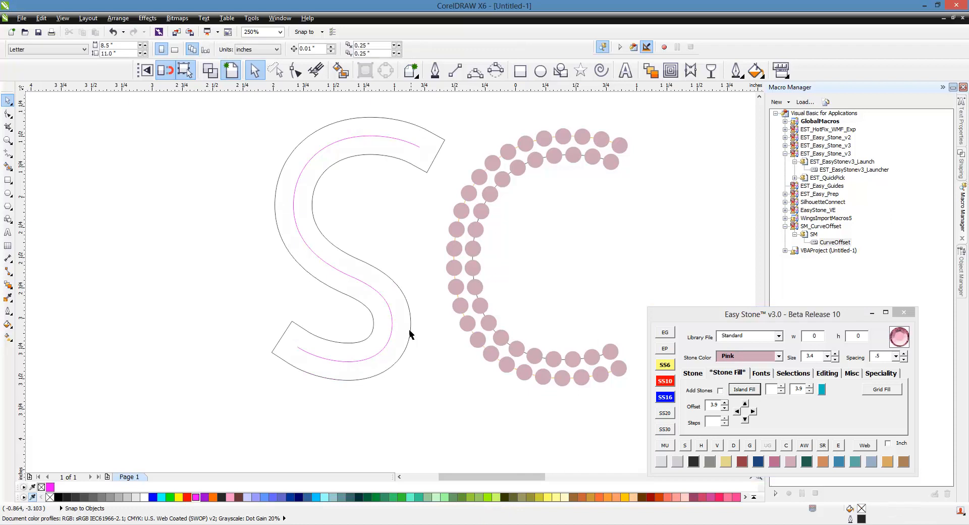
# Break the S curve's new offset outline at the corner nodes of both ends.
pyautogui.doubleClick(404, 323)
pyautogui.moveTo(465, 117); pyautogui.dragTo(393, 184)
pyautogui.moveTo(242, 281); pyautogui.dragTo(312, 385)
pyautogui.click(831, 376)
pyautogui.click(831, 391)
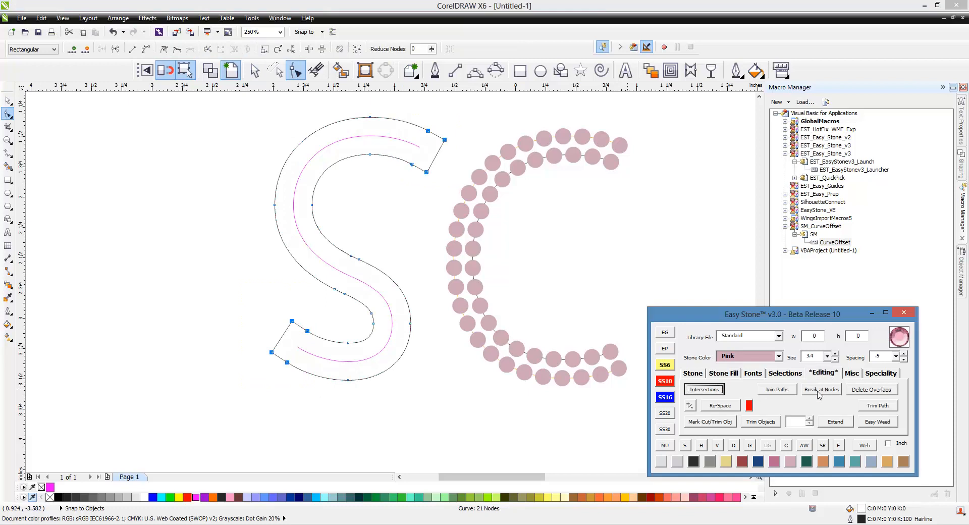
# Delete both end caps and the green outer-left side curve of the S offset, keeping the magenta curve and the black curve.
pyautogui.moveTo(266, 381); pyautogui.dragTo(321, 302)
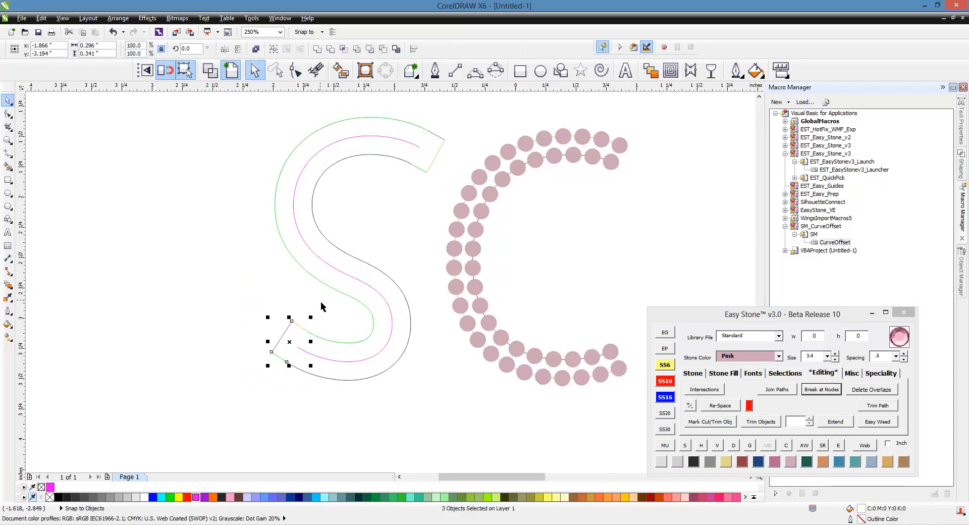
pyautogui.press('Delete')
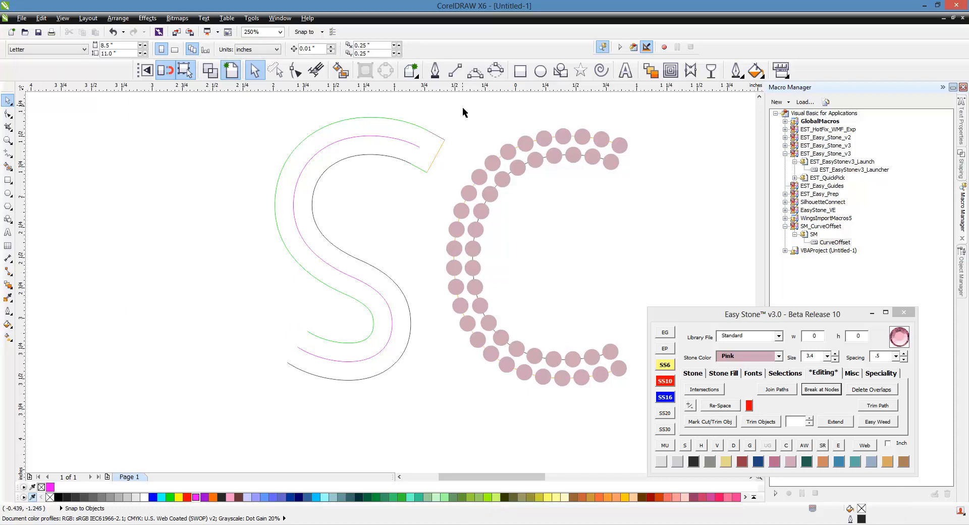
pyautogui.moveTo(462, 106); pyautogui.dragTo(394, 176)
pyautogui.press('Delete')
pyautogui.click(408, 125)
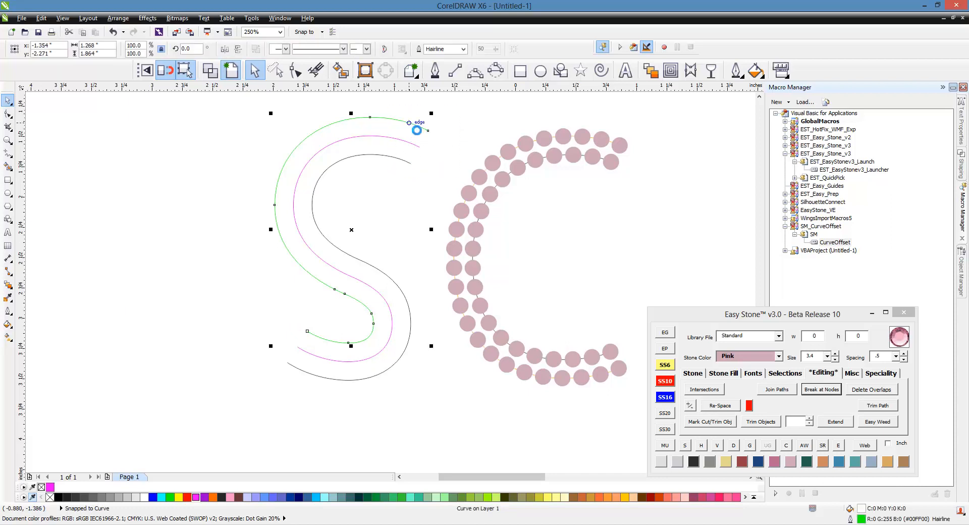
pyautogui.press('Delete')
# Add pink 3.4-size stones with .5 spacing along the two remaining S curves.
pyautogui.moveTo(390, 226); pyautogui.dragTo(288, 339)
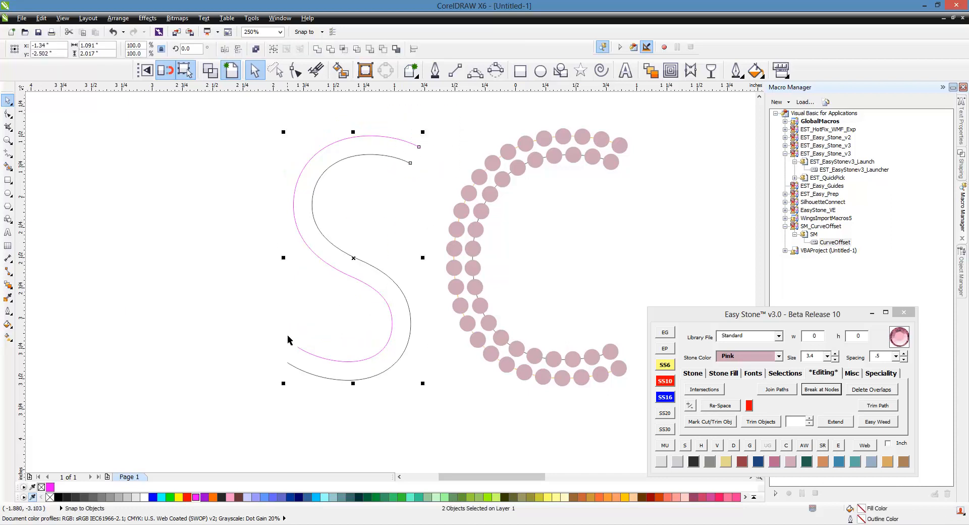
pyautogui.click(693, 374)
pyautogui.click(751, 389)
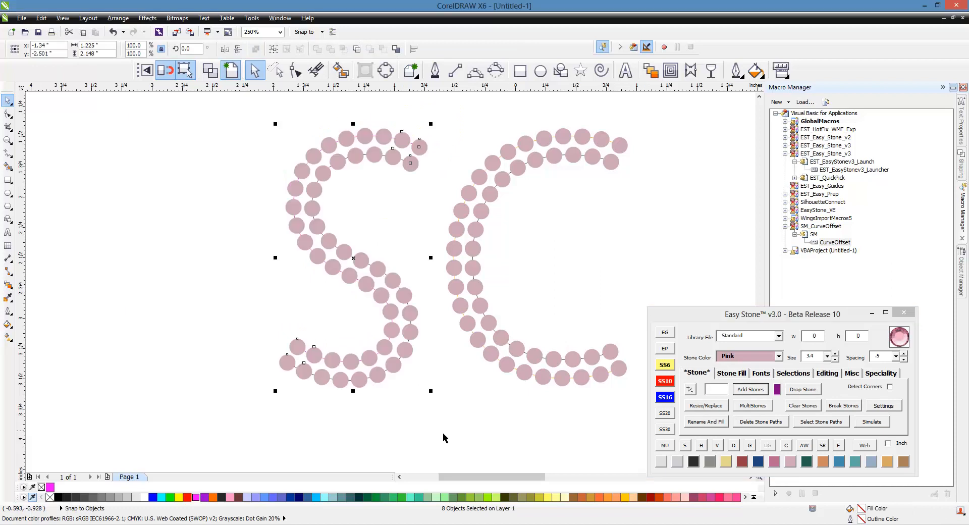
pyautogui.click(226, 265)
# Place a copy of the black SC lettering below the page, centred at about X 5.45, Y -1.96 inches.
pyautogui.scroll(-2, 228, 265)
pyautogui.scroll(2, 313, 257)
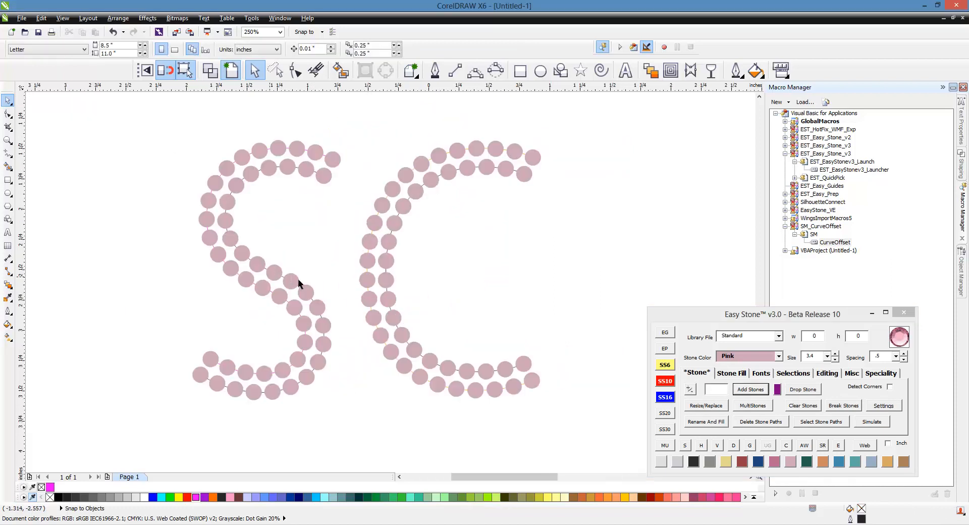
pyautogui.scroll(-2, 350, 299)
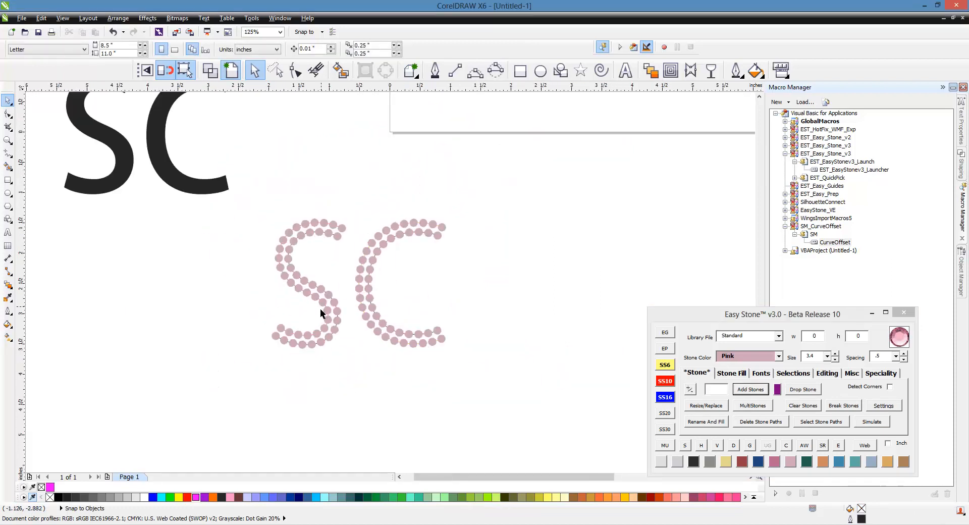
pyautogui.scroll(-2, 282, 348)
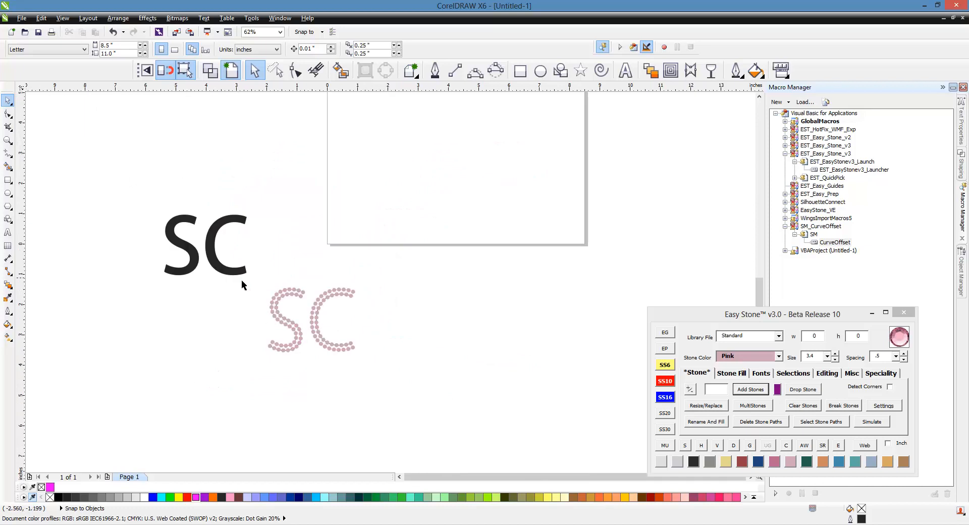
pyautogui.moveTo(225, 275); pyautogui.dragTo(555, 314)
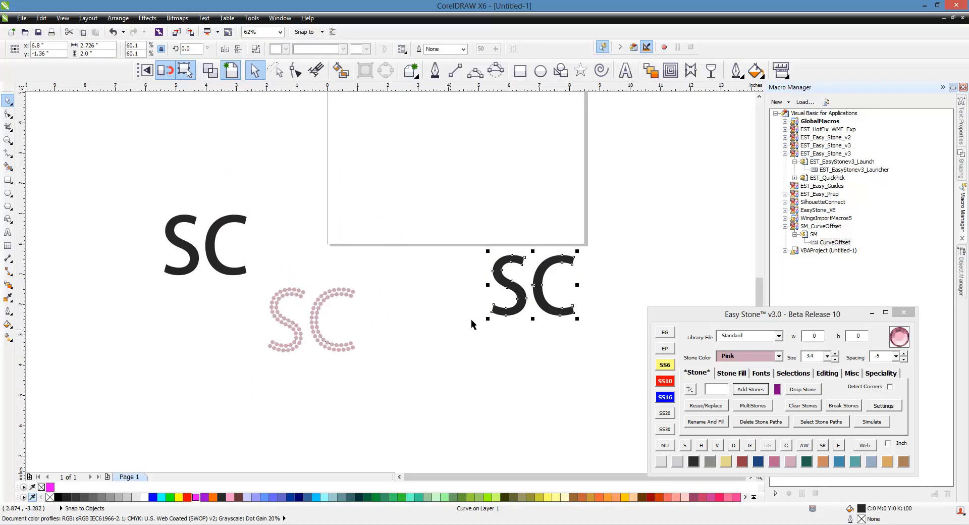
pyautogui.moveTo(521, 285); pyautogui.dragTo(479, 303)
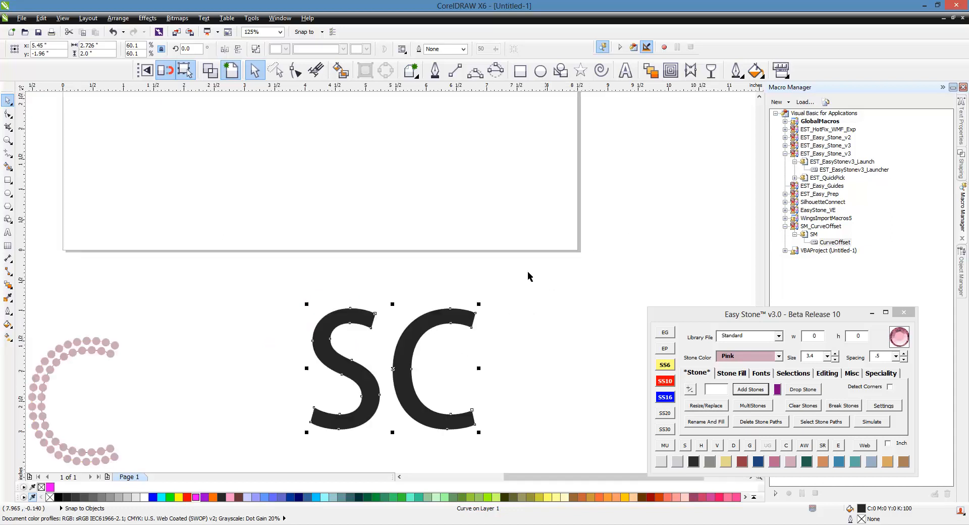
pyautogui.scroll(2, 598, 237)
pyautogui.scroll(-2, 337, 148)
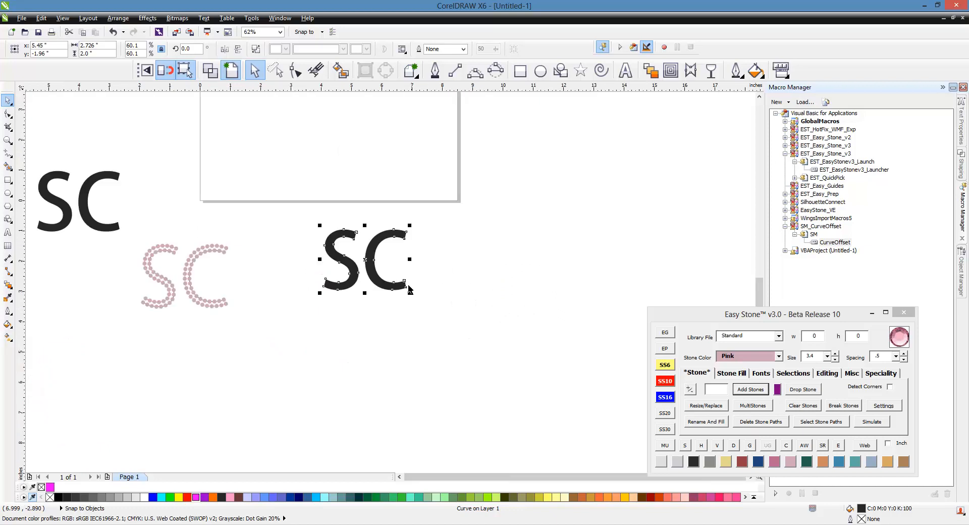
pyautogui.scroll(2, 386, 272)
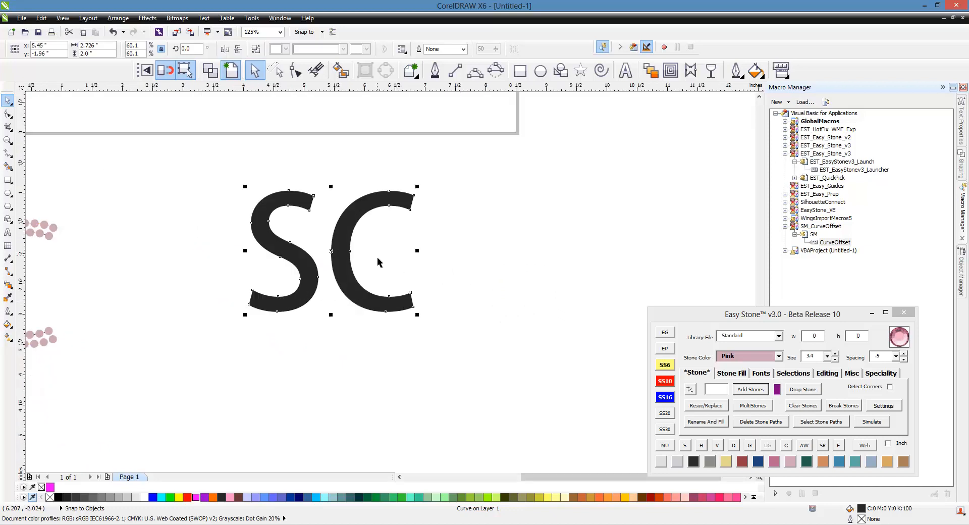
pyautogui.doubleClick(829, 242)
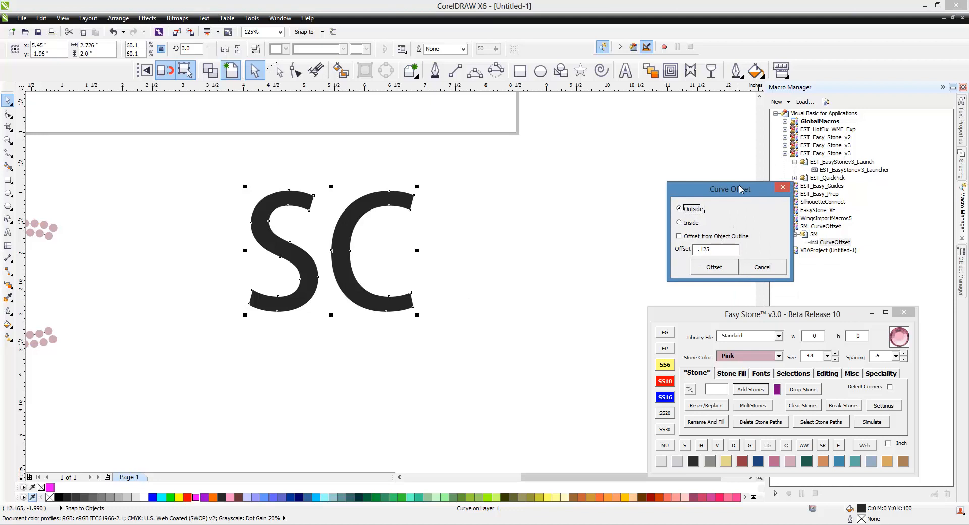
pyautogui.moveTo(740, 189); pyautogui.dragTo(714, 193)
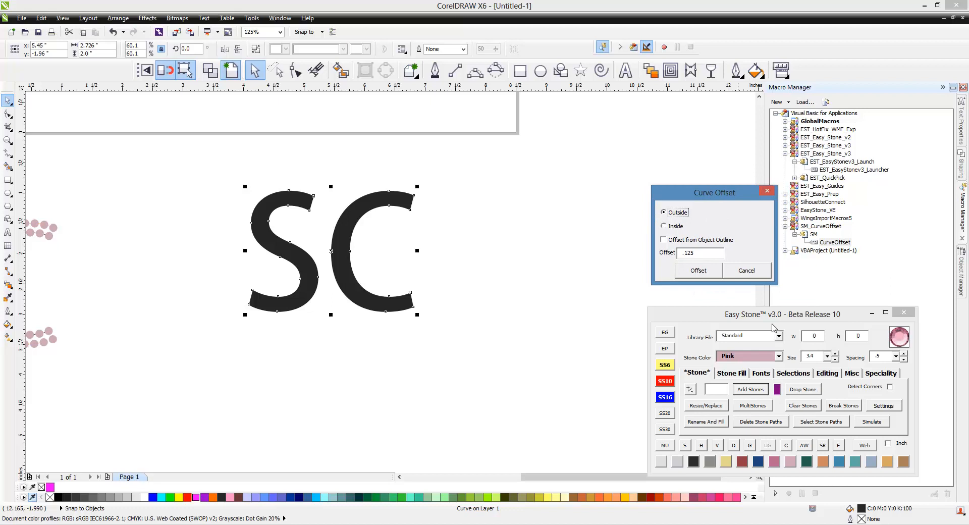
pyautogui.click(766, 191)
pyautogui.click(405, 241)
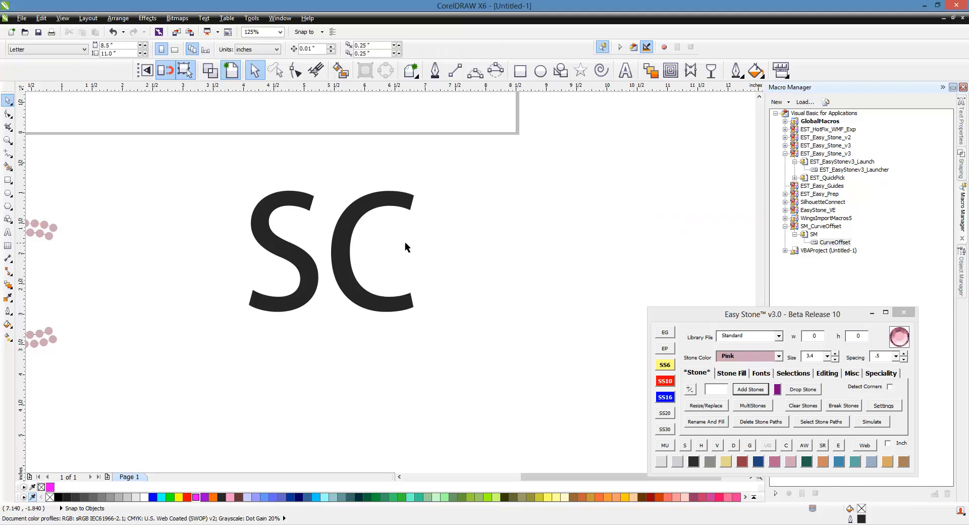
# Break the copied C's outline at the corner nodes of both ends.
pyautogui.scroll(1, 353, 225)
pyautogui.press('F10')
pyautogui.click(419, 182)
pyautogui.moveTo(511, 137); pyautogui.dragTo(453, 211)
pyautogui.moveTo(512, 305); pyautogui.dragTo(449, 424)
pyautogui.click(827, 373)
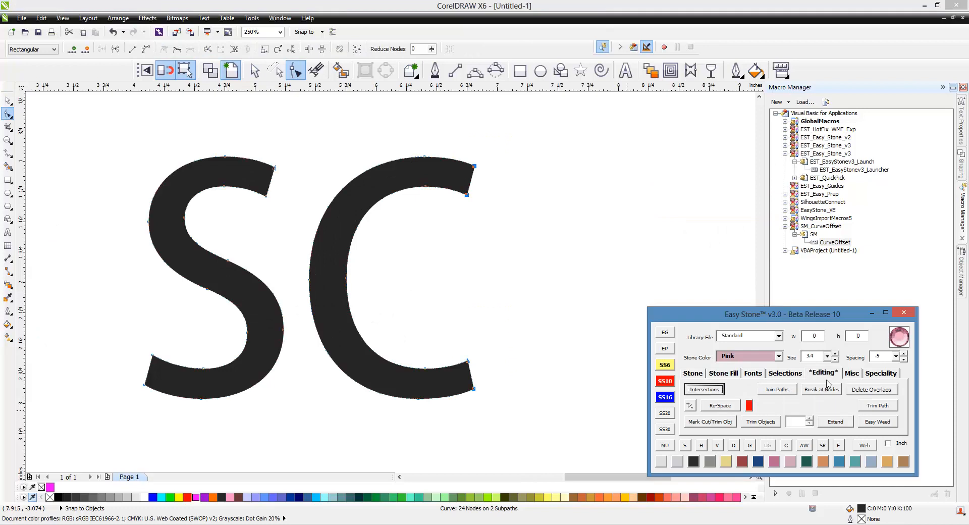
pyautogui.click(821, 390)
# Delete both end caps and the inner curve of the copied C, keeping only its outer curve.
pyautogui.moveTo(521, 137); pyautogui.dragTo(414, 417)
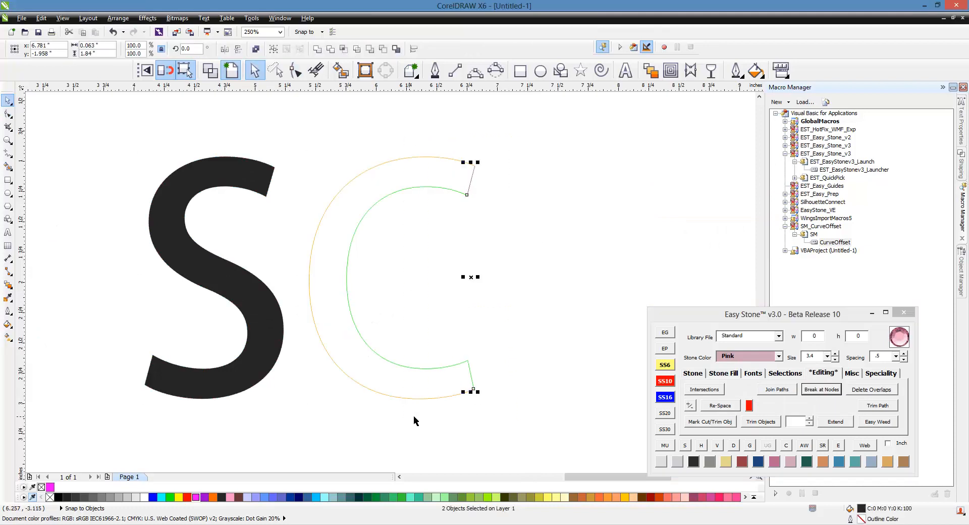
pyautogui.press('Delete')
pyautogui.click(454, 366)
pyautogui.press('Delete')
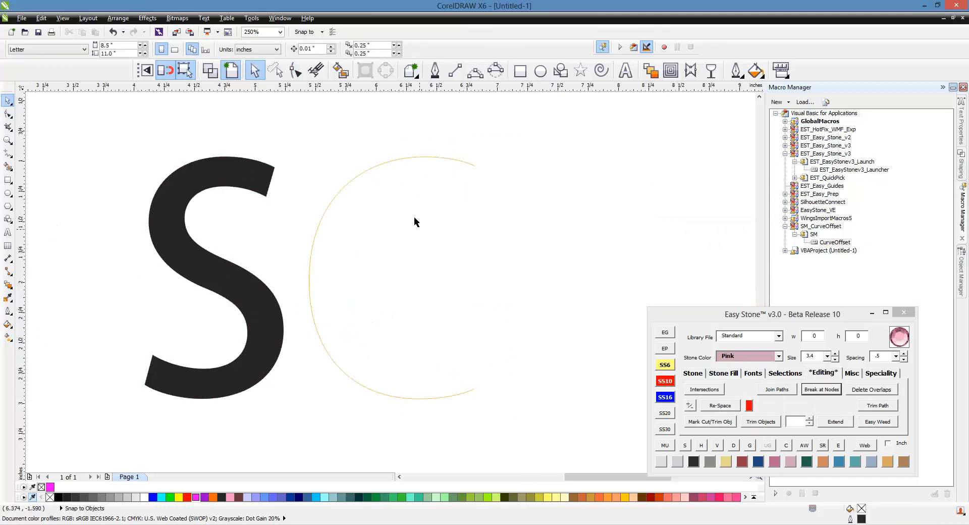
# Offset the remaining C curve inward by 3.8 with the CurveOffset macro.
pyautogui.press('Tab')
pyautogui.doubleClick(844, 245)
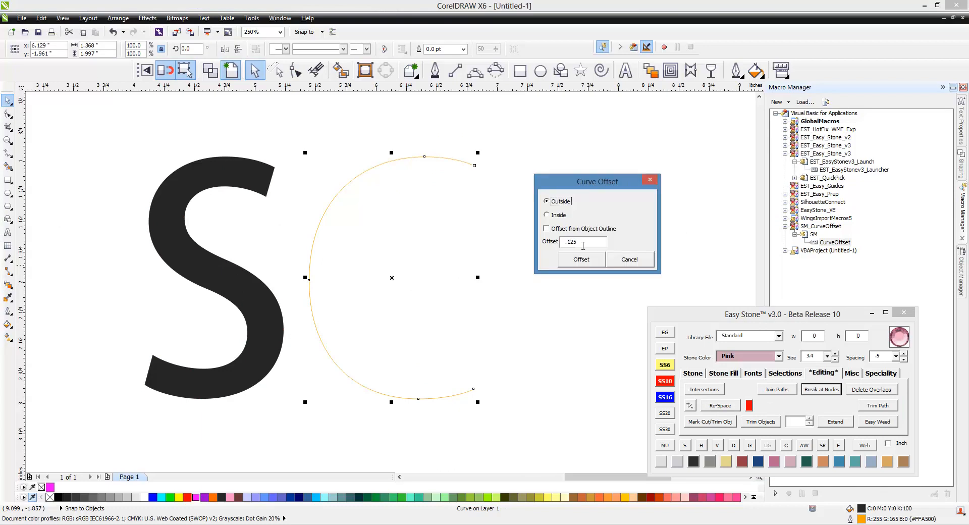
pyautogui.write('3.8')
pyautogui.click(581, 260)
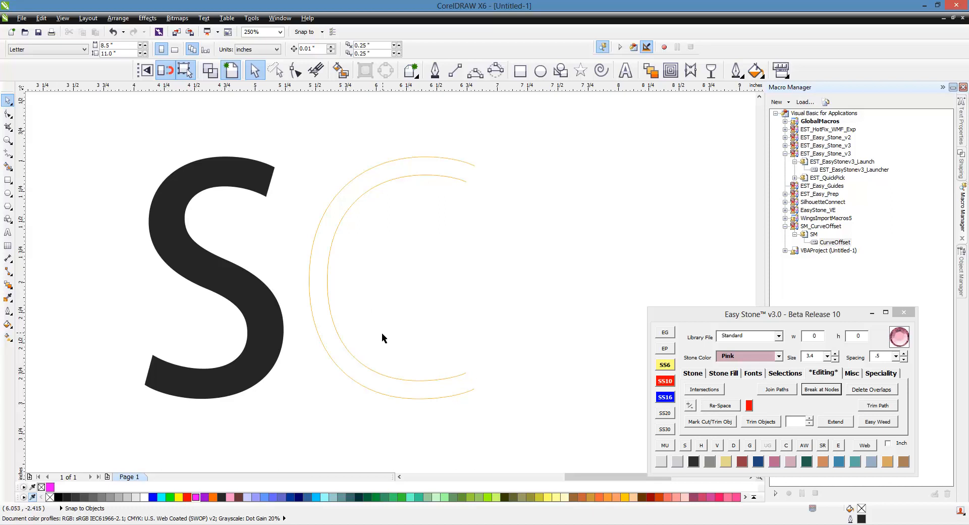
# Add pink 3.4-size stones with .5 spacing along both orange C curves.
pyautogui.moveTo(383, 335); pyautogui.dragTo(349, 389)
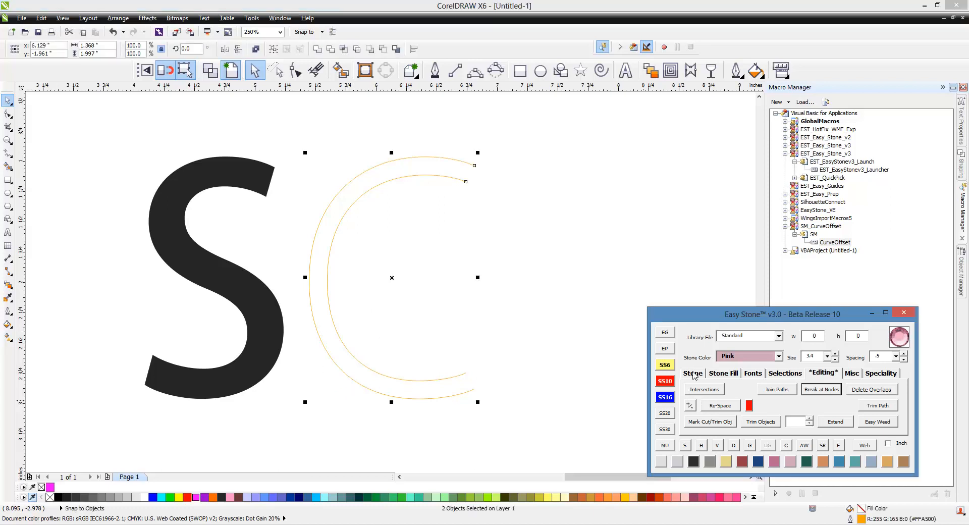
pyautogui.click(693, 374)
pyautogui.click(750, 389)
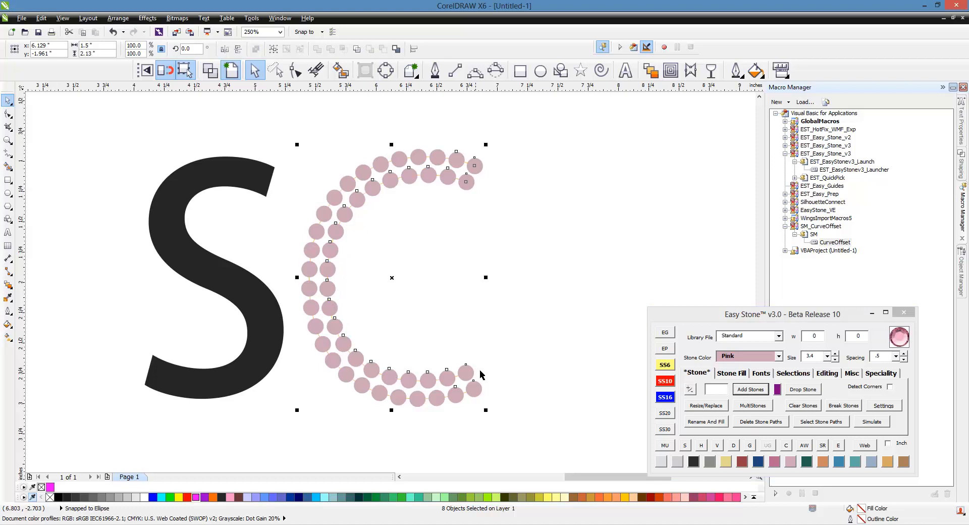
pyautogui.click(545, 361)
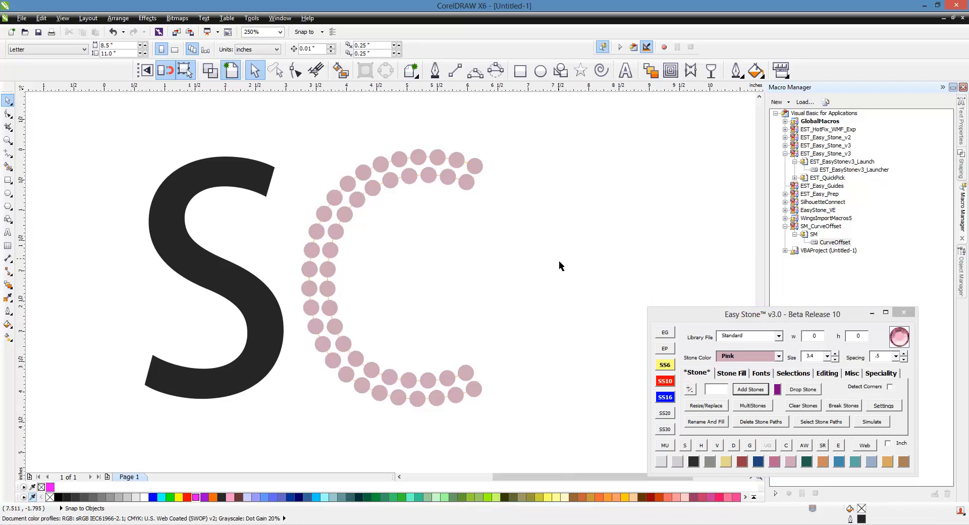
# Move the copied black S away from the stone C, clear of the page, and set its height to 6 inches.
pyautogui.scroll(-2, 559, 260)
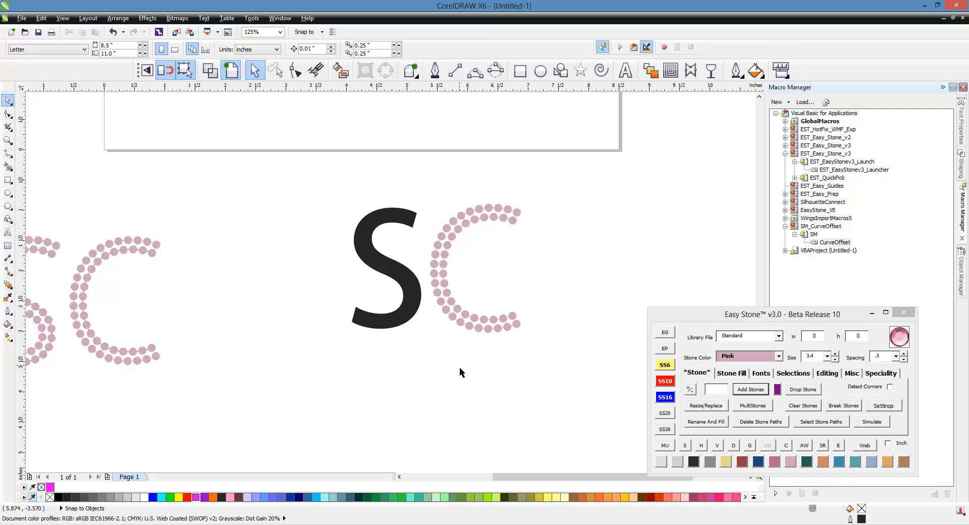
pyautogui.scroll(-2, 331, 227)
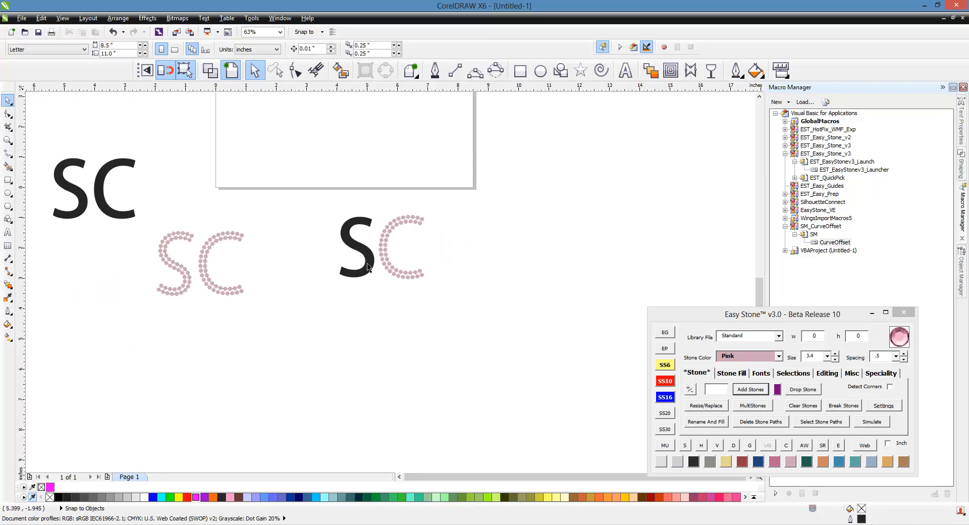
pyautogui.moveTo(376, 255); pyautogui.dragTo(597, 251)
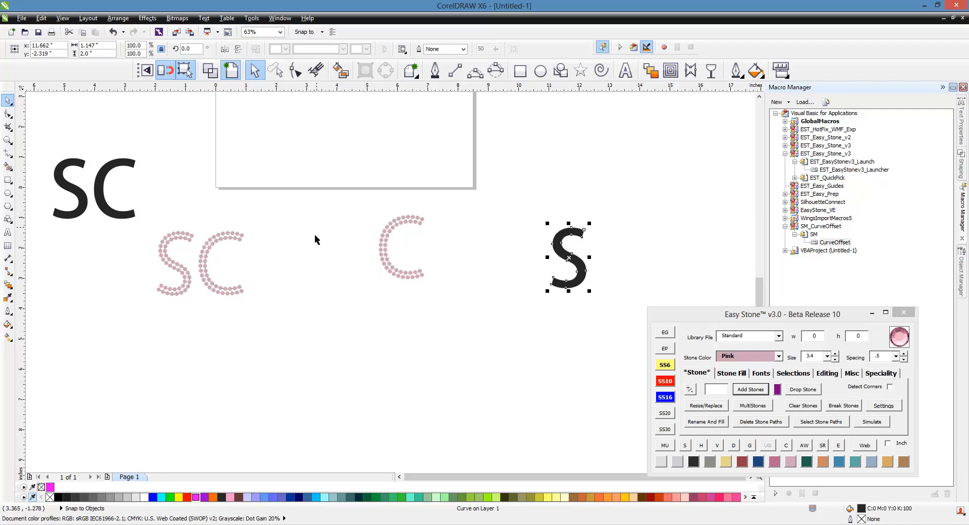
pyautogui.scroll(-5, 331, 229)
pyautogui.scroll(5, 414, 219)
pyautogui.scroll(2, 196, 320)
pyautogui.moveTo(230, 319); pyautogui.dragTo(313, 212)
pyautogui.click(104, 54)
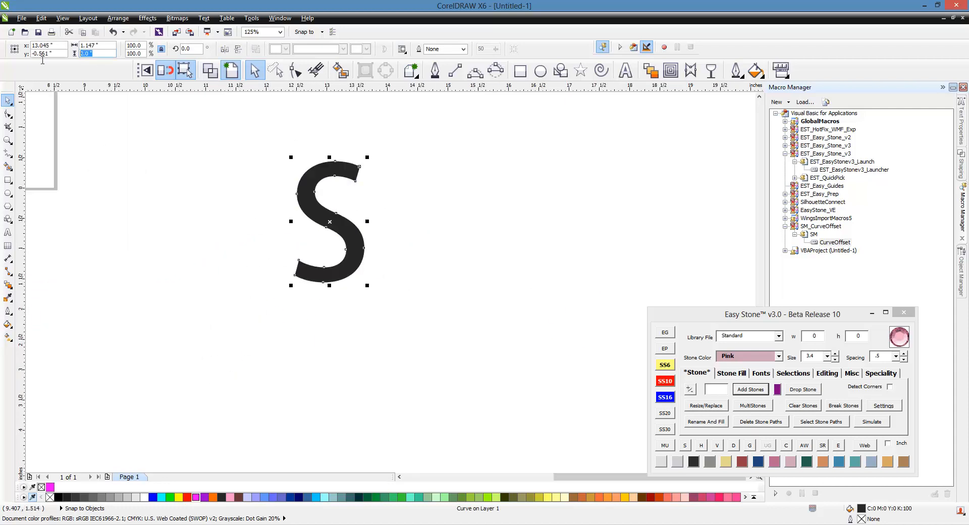
pyautogui.write('6')
pyautogui.press('Return')
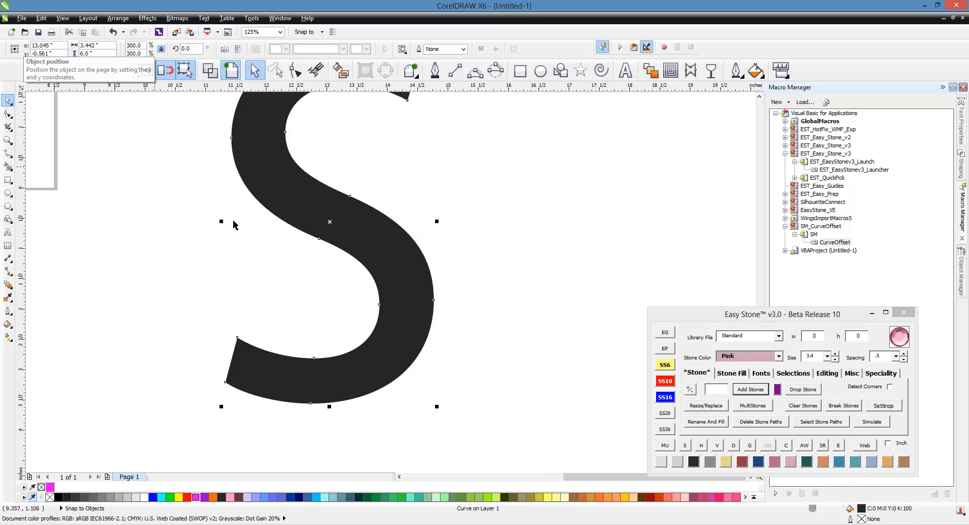
# Move the enlarged S slightly up and farther from the page, centred at about X 14.2, Y 0 inches.
pyautogui.scroll(-4, 357, 323)
pyautogui.scroll(4, 356, 323)
pyautogui.scroll(-2, 353, 313)
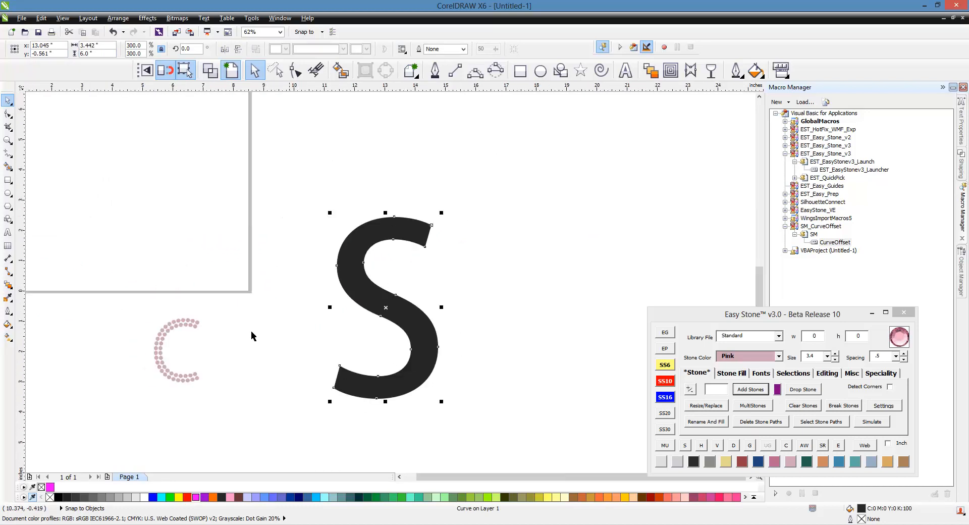
pyautogui.scroll(2, 134, 371)
pyautogui.scroll(-2, 483, 305)
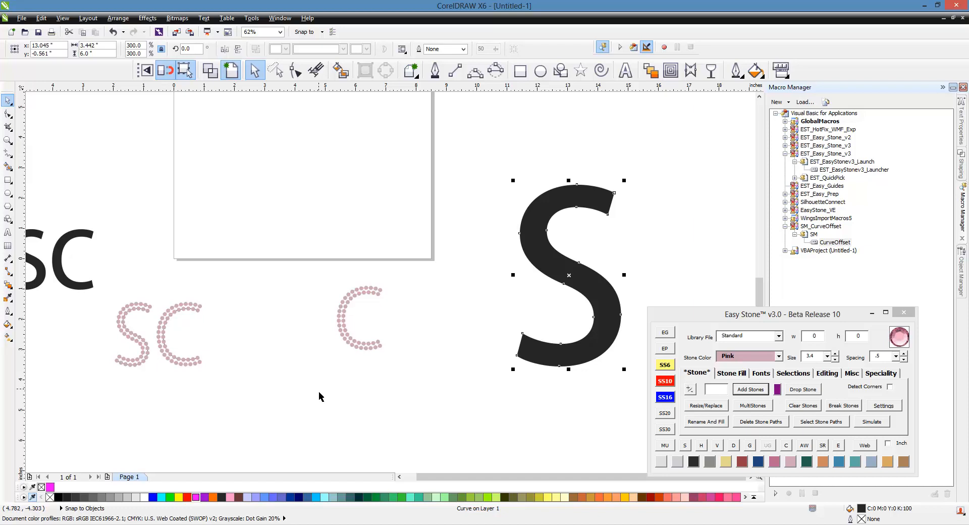
pyautogui.scroll(-2, 252, 342)
pyautogui.scroll(4, 405, 322)
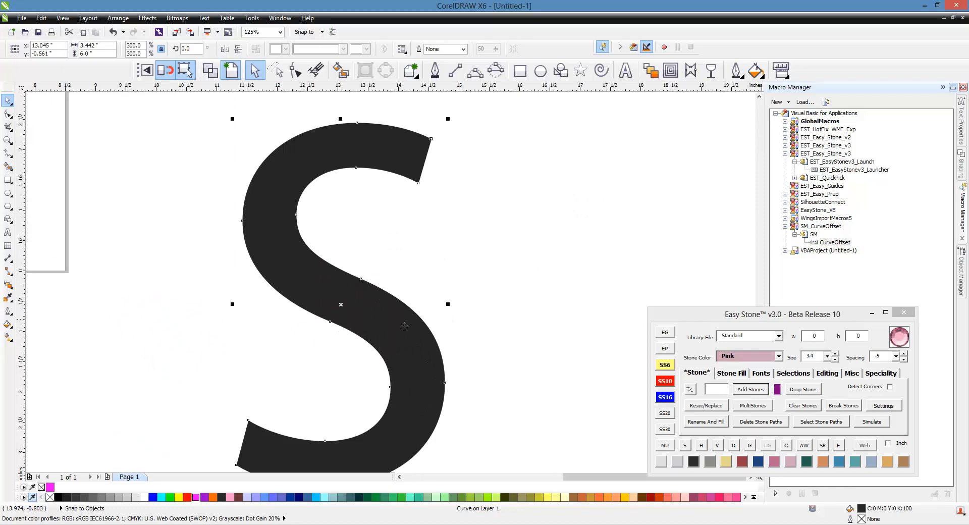
pyautogui.scroll(-2, 464, 313)
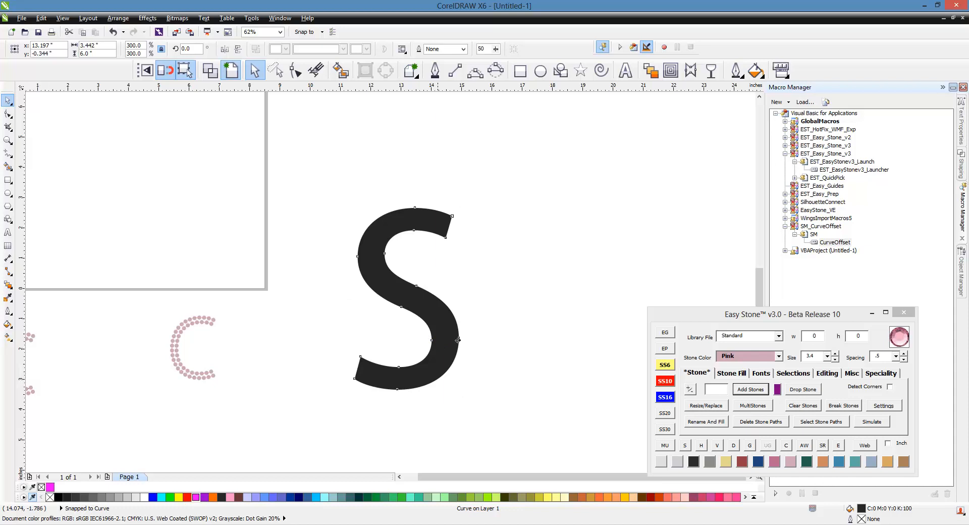
pyautogui.moveTo(440, 349); pyautogui.dragTo(471, 339)
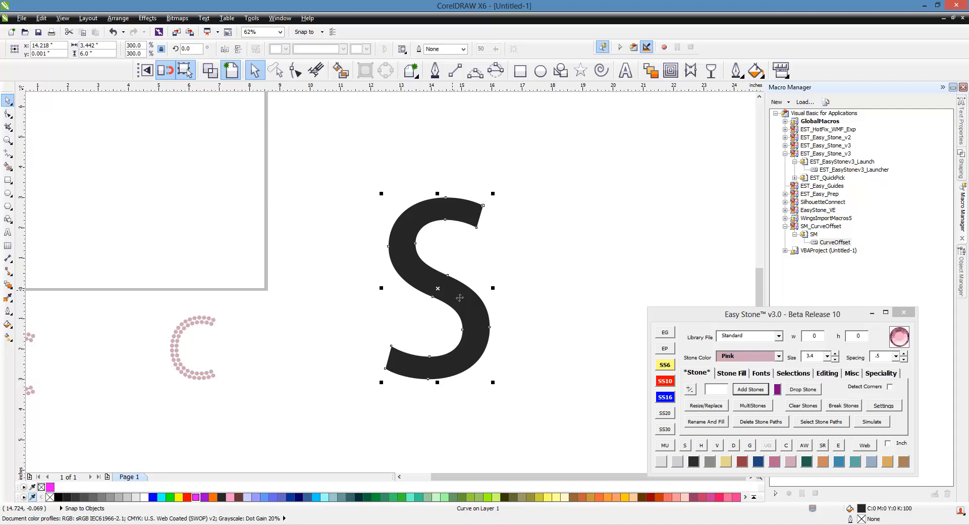
# Break the 6-inch S apart at the four corner nodes of its upper and lower ends.
pyautogui.press('F10')
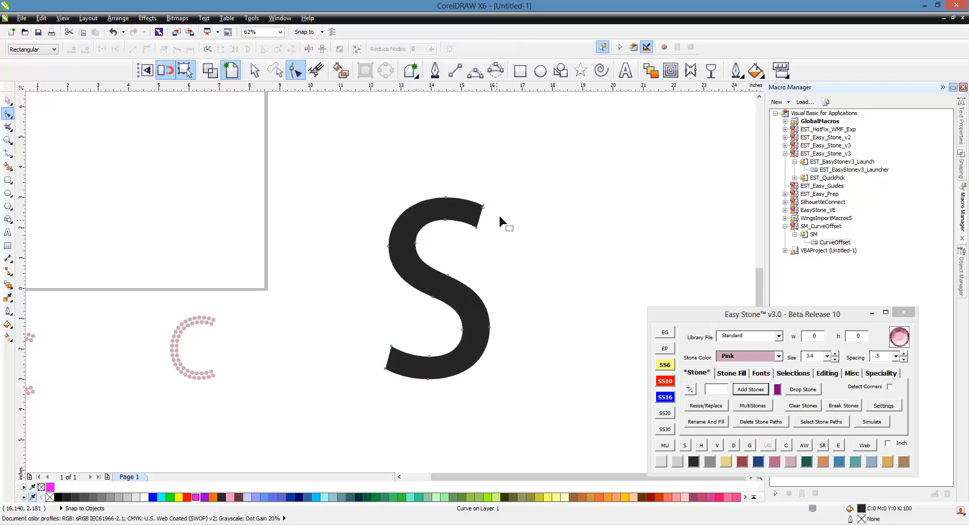
pyautogui.moveTo(509, 172); pyautogui.dragTo(464, 242)
pyautogui.keyDown('shift'); pyautogui.moveTo(347, 313); pyautogui.dragTo(395, 398); pyautogui.keyUp('shift')
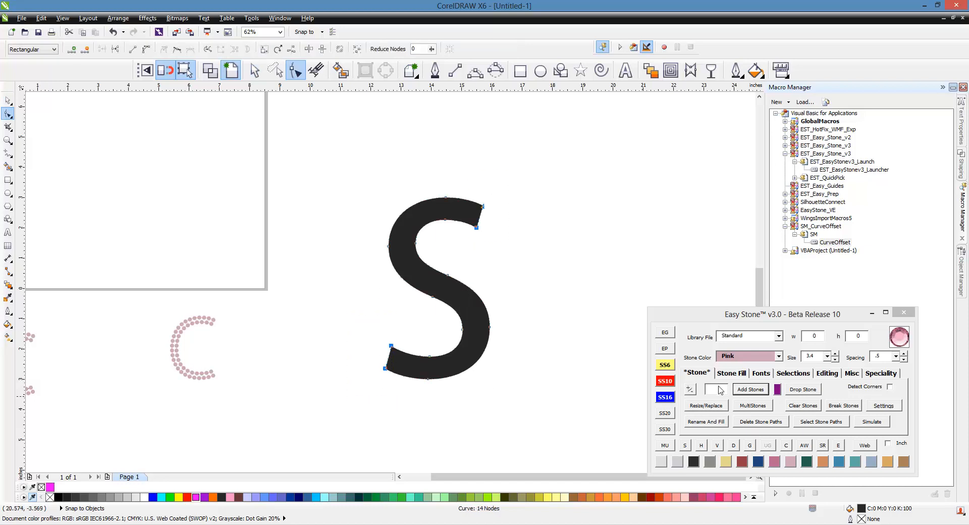
pyautogui.click(821, 389)
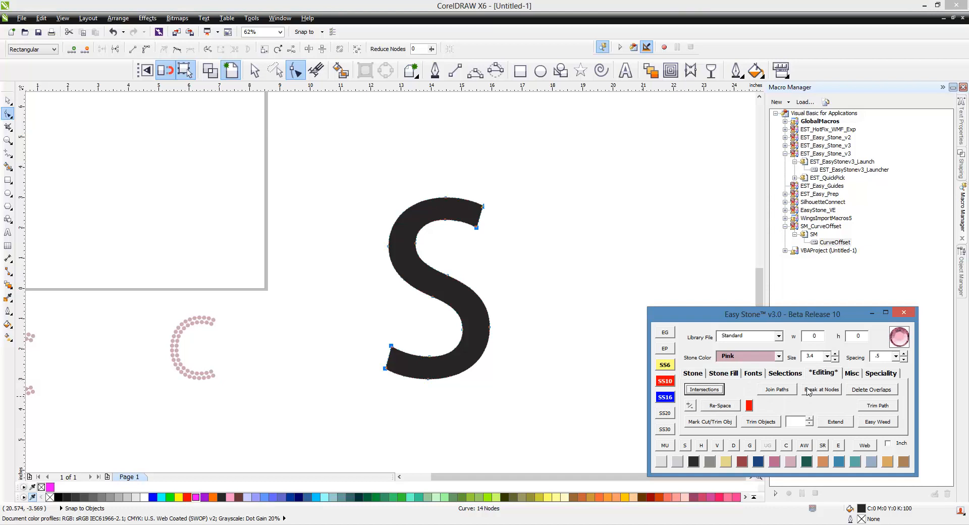
# Delete both end segments and the right-hand edge curve of the broken S, keeping only its left-hand edge curve.
pyautogui.moveTo(534, 159); pyautogui.dragTo(438, 392)
pyautogui.press('Delete')
pyautogui.moveTo(341, 303); pyautogui.dragTo(398, 396)
pyautogui.press('Delete')
pyautogui.click(464, 370)
pyautogui.press('Delete')
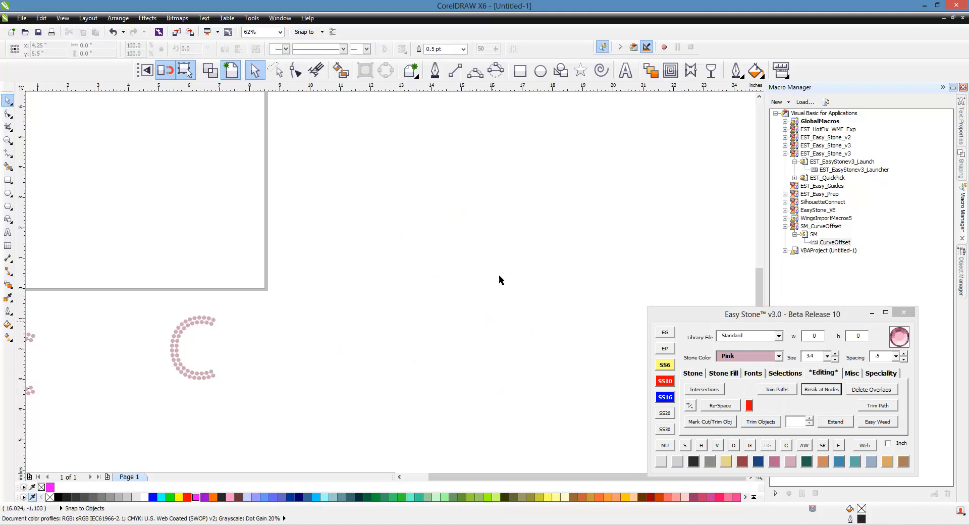
# Give the remaining S curve a magenta outline.
pyautogui.moveTo(522, 141); pyautogui.dragTo(277, 441)
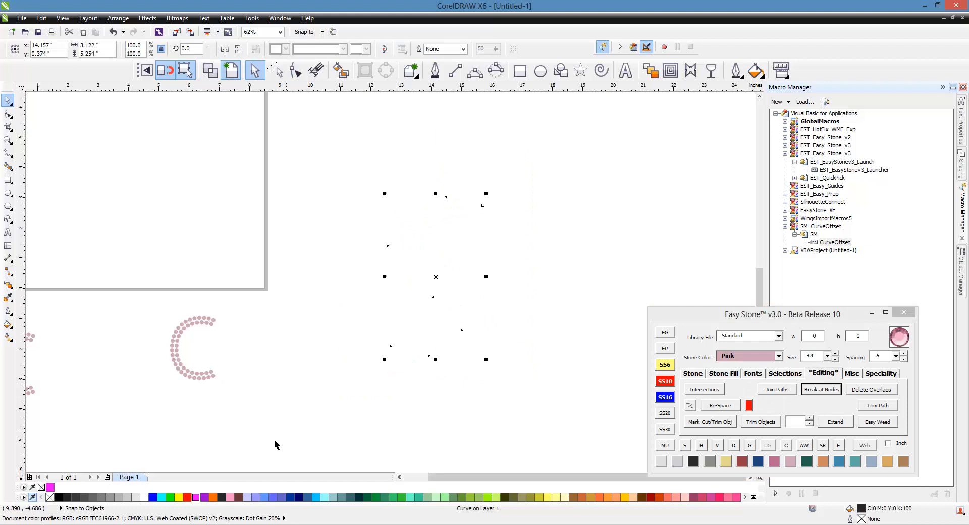
pyautogui.rightClick(196, 498)
pyautogui.click(387, 425)
pyautogui.click(434, 303)
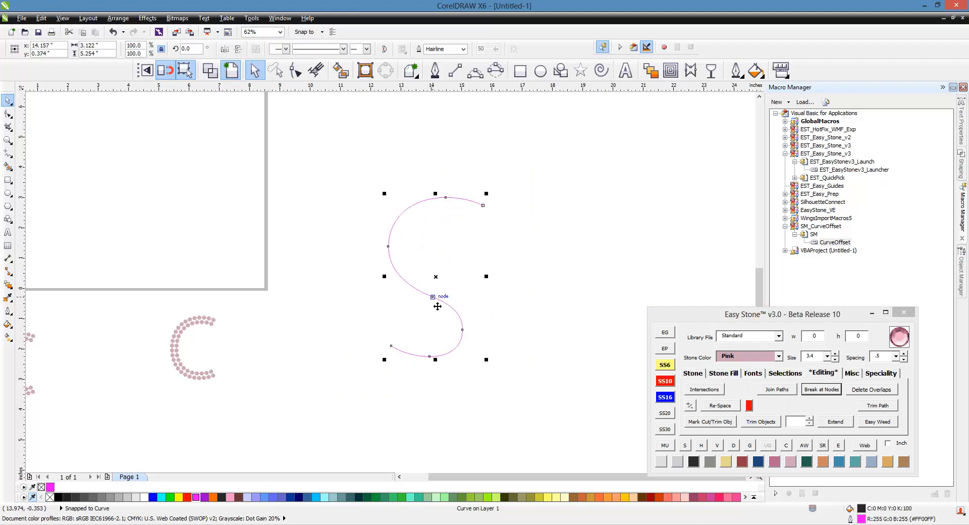
# Create 5 contours around the magenta S curve with Island Fill at a 3.9 offset, without adding stones.
pyautogui.click(730, 375)
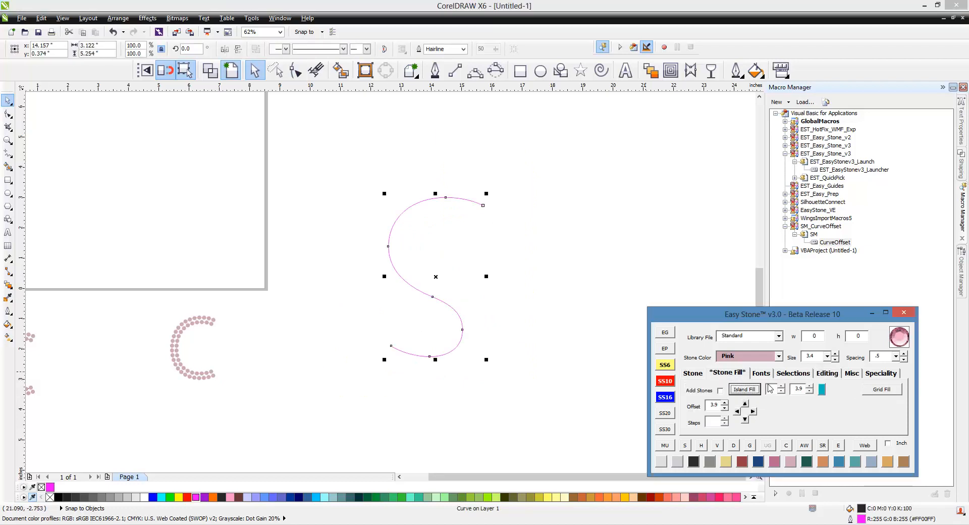
pyautogui.click(783, 387)
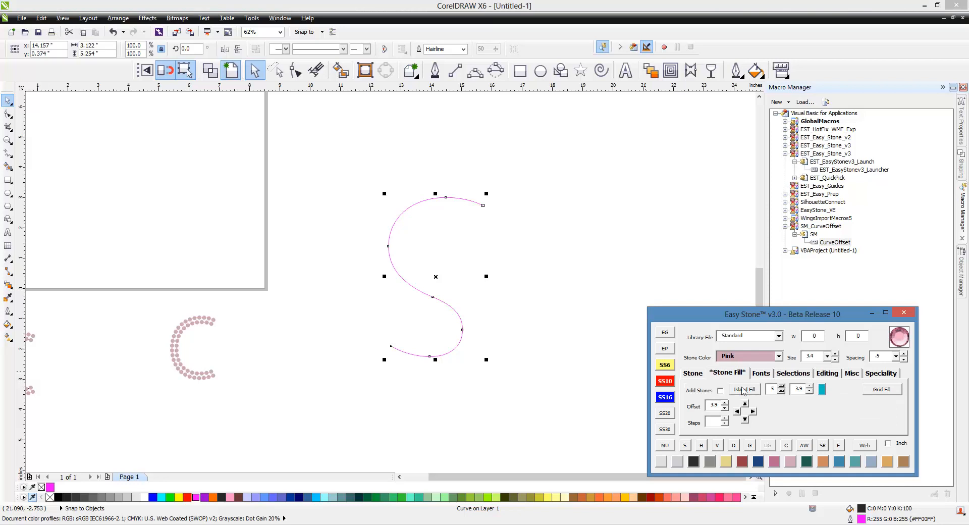
pyautogui.click(729, 389)
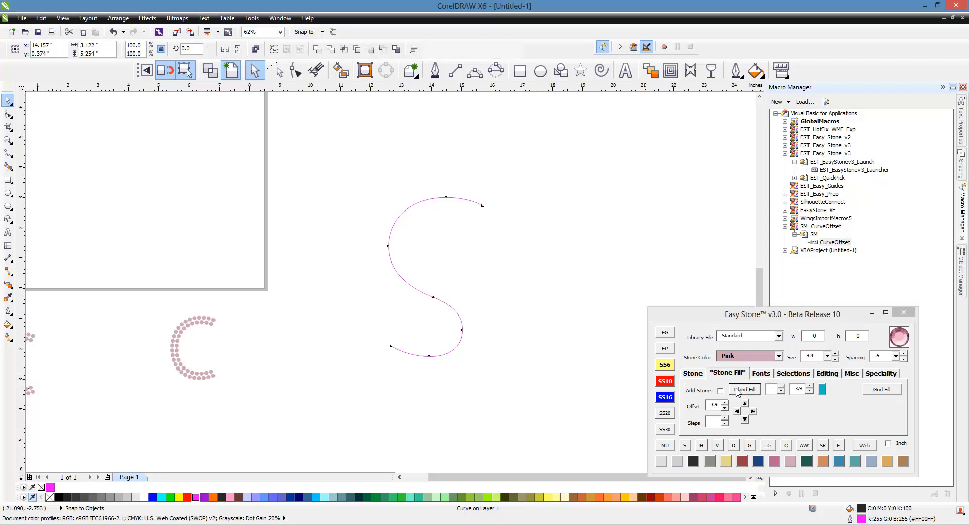
pyautogui.click(522, 316)
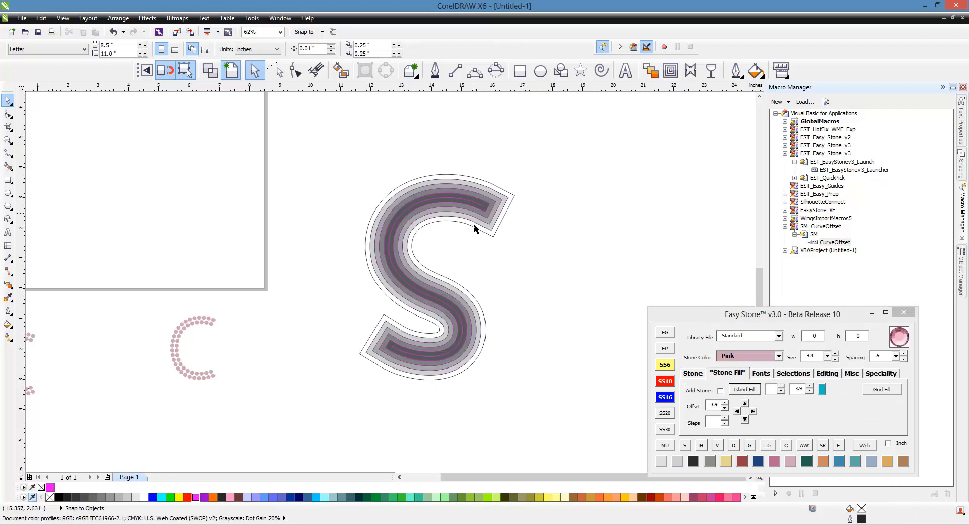
# Break the outermost S contour at its four upper-end nodes and delete the segments that cap that end.
pyautogui.scroll(2, 474, 230)
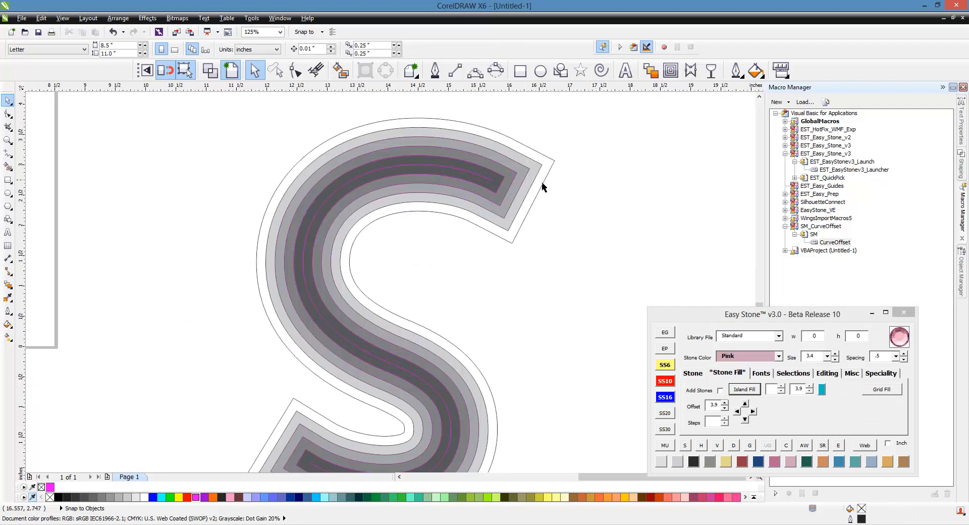
pyautogui.press('F10')
pyautogui.moveTo(581, 105); pyautogui.dragTo(451, 268)
pyautogui.click(827, 372)
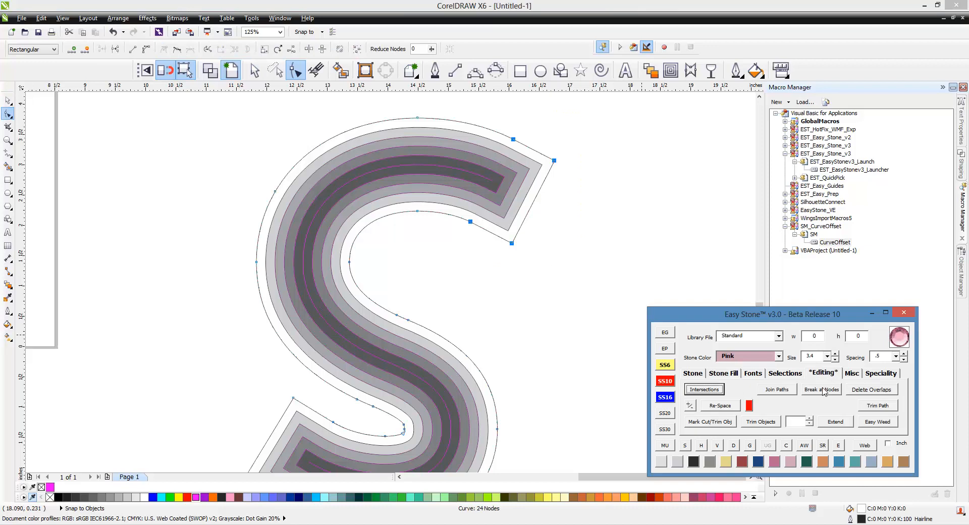
pyautogui.click(821, 389)
pyautogui.click(599, 177)
pyautogui.moveTo(588, 130); pyautogui.dragTo(448, 270)
pyautogui.press('Delete')
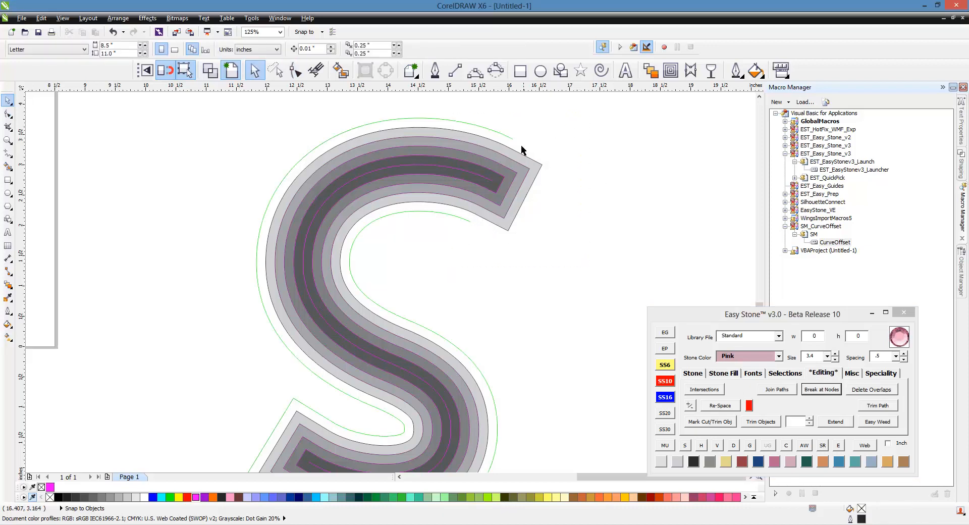
# Break the second S contour from the outside at its upper-end nodes and remove its end cap segments.
pyautogui.click(526, 171)
pyautogui.press('F10')
pyautogui.moveTo(588, 118); pyautogui.dragTo(457, 255)
pyautogui.click(785, 387)
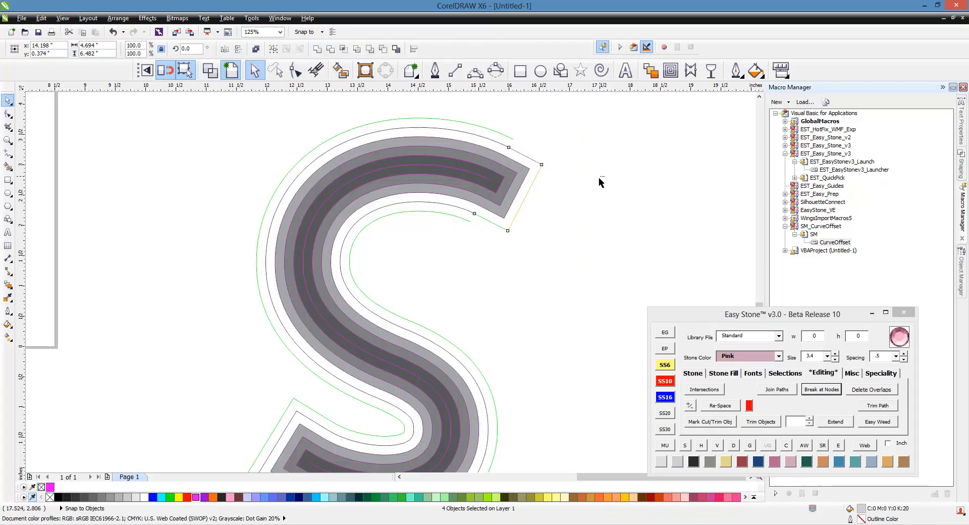
# Break the third S contour at its upper-end nodes and delete the cap segments there.
pyautogui.press('F10')
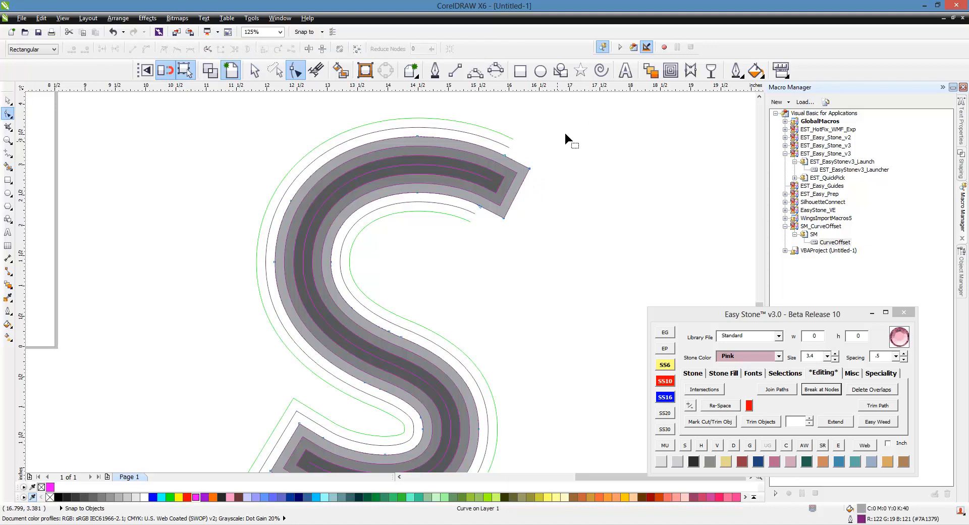
pyautogui.moveTo(563, 128); pyautogui.dragTo(472, 252)
pyautogui.click(812, 389)
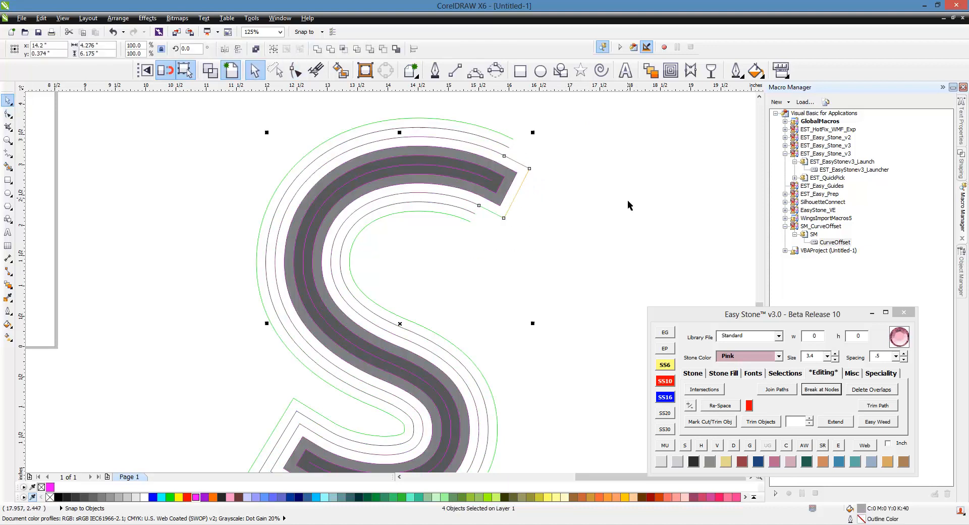
pyautogui.click(576, 143)
pyautogui.moveTo(576, 127); pyautogui.dragTo(449, 244)
pyautogui.press('Delete')
# Break the fourth S contour at its upper-end nodes and delete the loose cap segments.
pyautogui.click(519, 176)
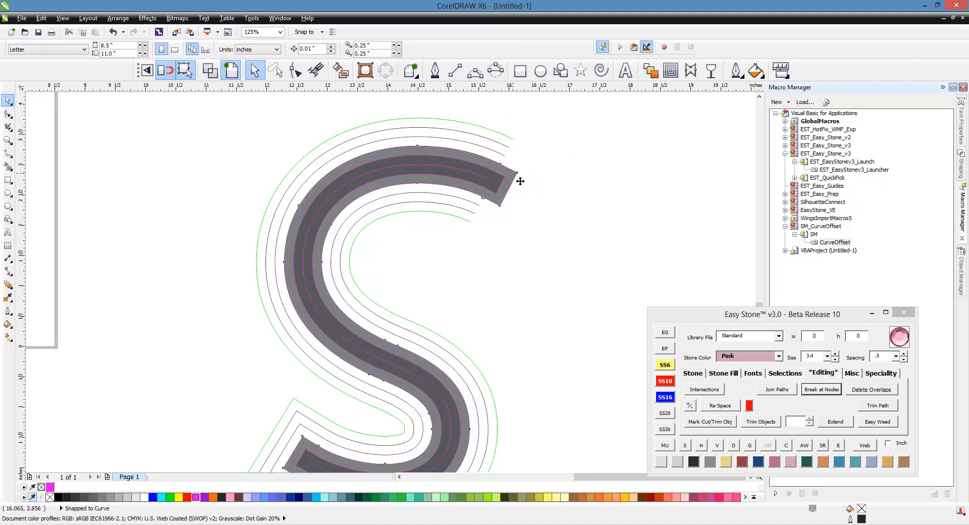
pyautogui.press('F10')
pyautogui.moveTo(551, 142); pyautogui.dragTo(467, 251)
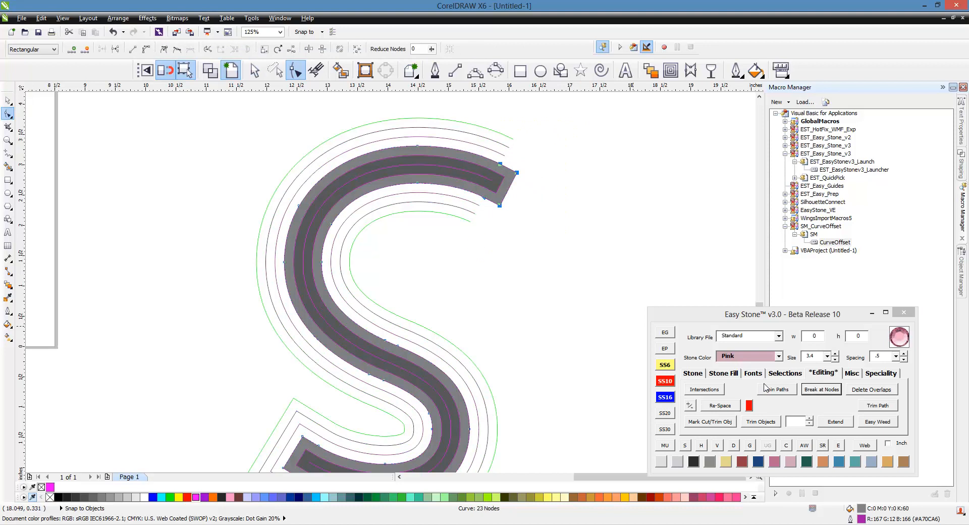
pyautogui.click(819, 390)
pyautogui.moveTo(574, 124); pyautogui.dragTo(474, 246)
pyautogui.press('Delete')
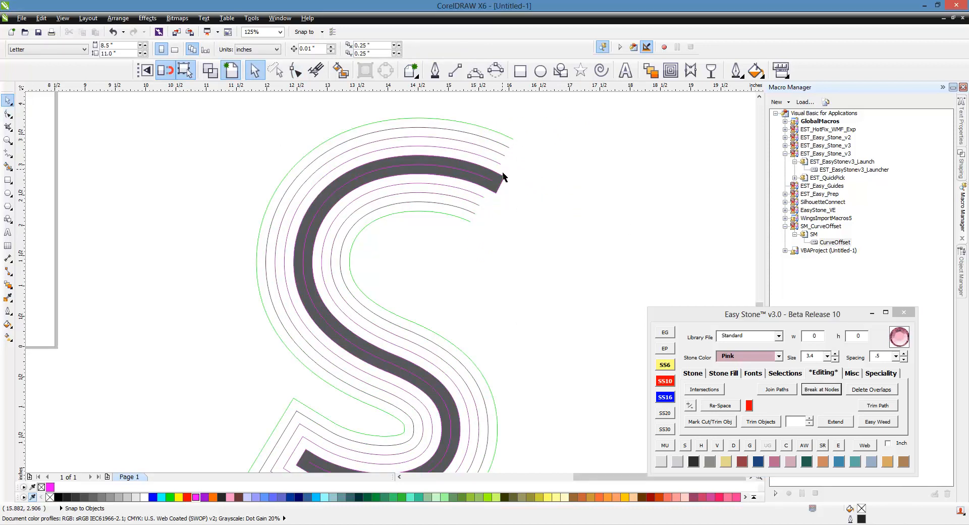
# Break the innermost S contour at its upper-end nodes and delete its cap segments.
pyautogui.click(502, 185)
pyautogui.press('F10')
pyautogui.moveTo(539, 148); pyautogui.dragTo(474, 229)
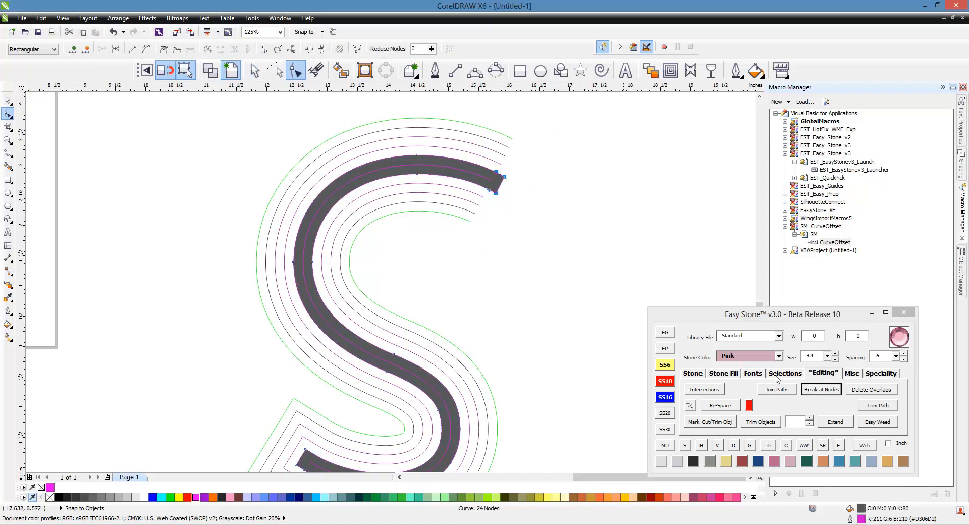
pyautogui.click(822, 390)
pyautogui.moveTo(535, 136); pyautogui.dragTo(461, 220)
pyautogui.press('Delete')
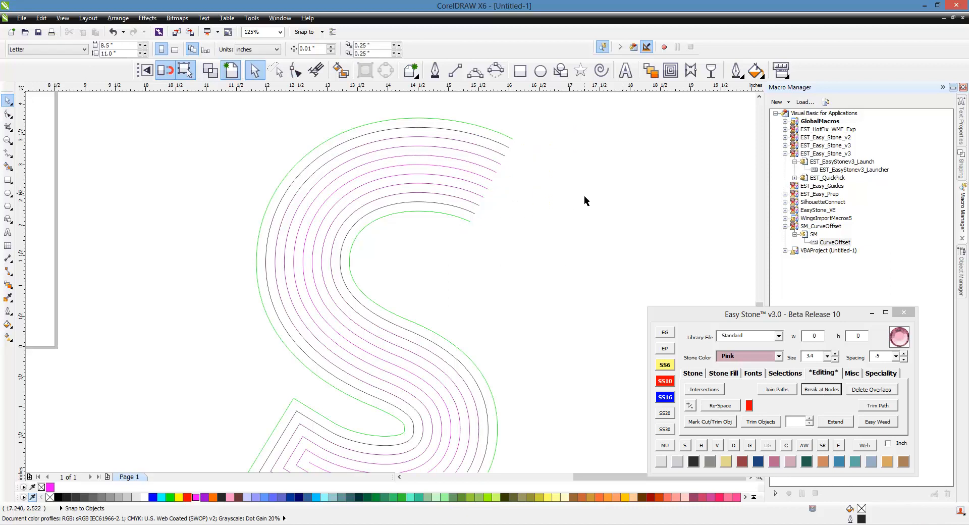
# Break the outermost S contour at its lower-end nodes, then delete the cap segments and its left-hand long curve.
pyautogui.scroll(-1, 583, 195)
pyautogui.scroll(1, 437, 334)
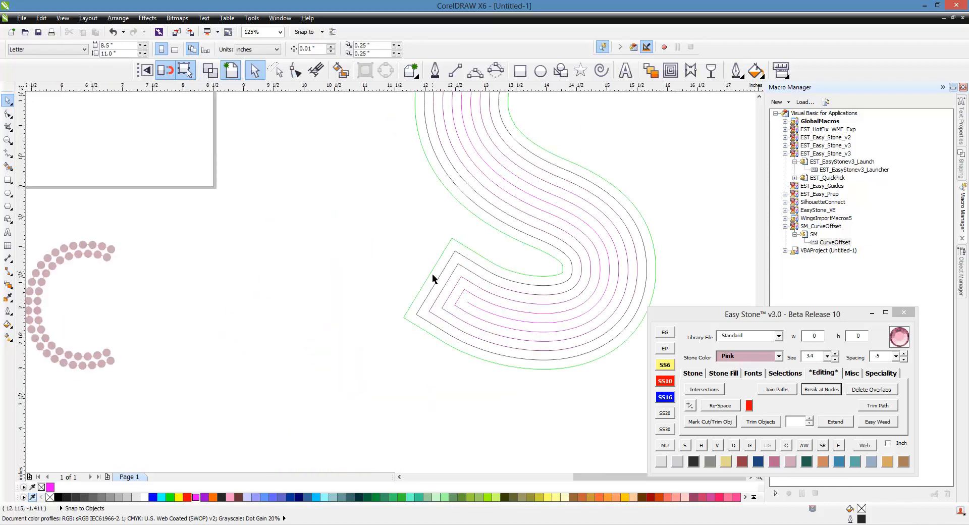
pyautogui.click(432, 274)
pyautogui.press('F10')
pyautogui.moveTo(365, 206); pyautogui.dragTo(503, 409)
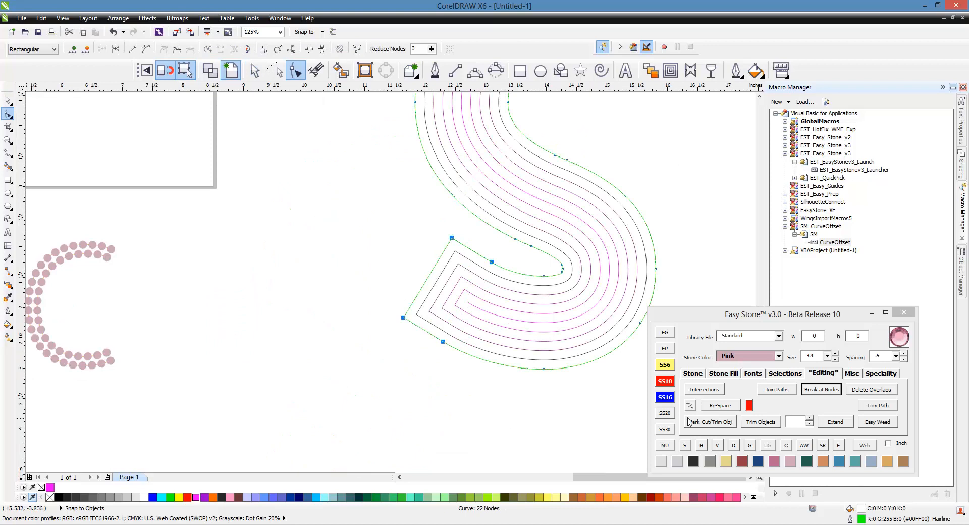
pyautogui.click(810, 394)
pyautogui.moveTo(361, 376); pyautogui.dragTo(497, 216)
pyautogui.press('Delete')
pyautogui.click(506, 271)
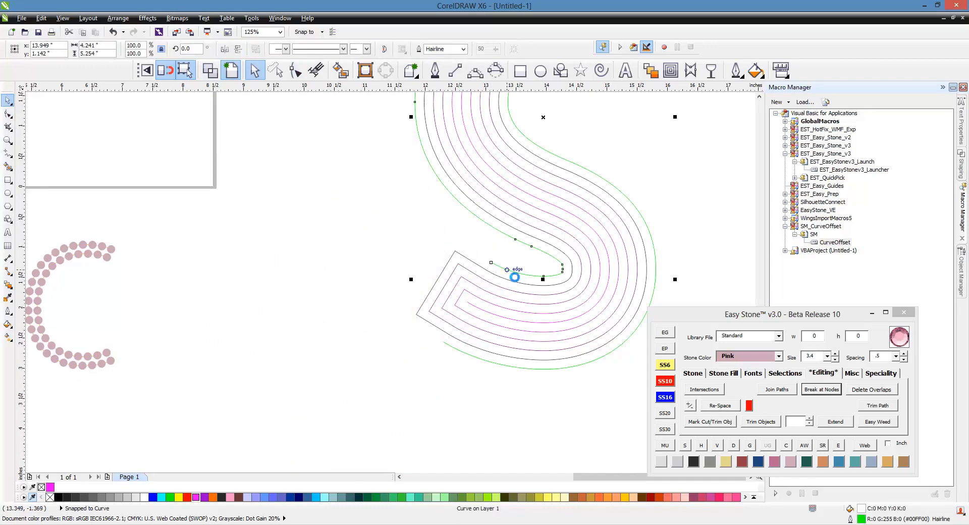
pyautogui.press('Delete')
# Break the second S contour at its lower-end nodes and delete its cap segments and left-hand long curve.
pyautogui.click(456, 274)
pyautogui.press('F10')
pyautogui.moveTo(346, 226); pyautogui.dragTo(507, 376)
pyautogui.click(807, 391)
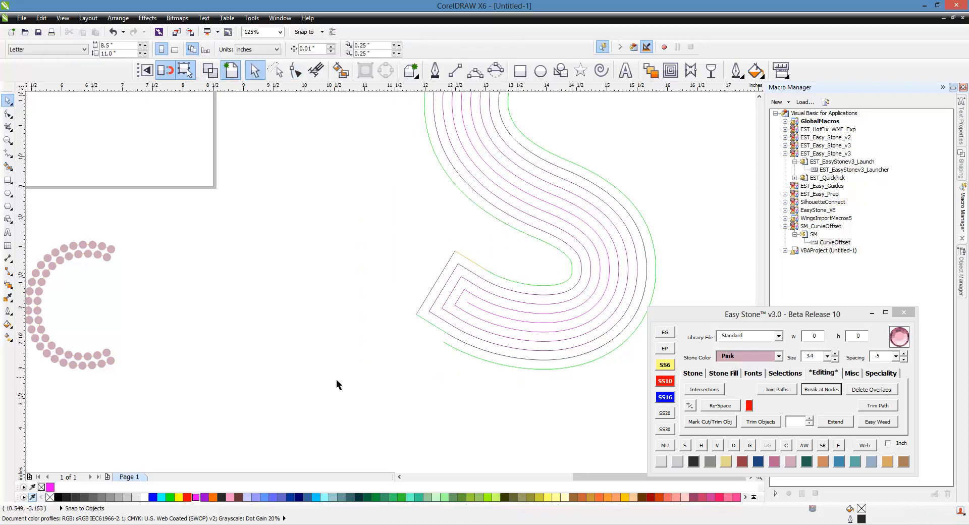
pyautogui.moveTo(336, 379); pyautogui.dragTo(497, 277)
pyautogui.click(497, 278)
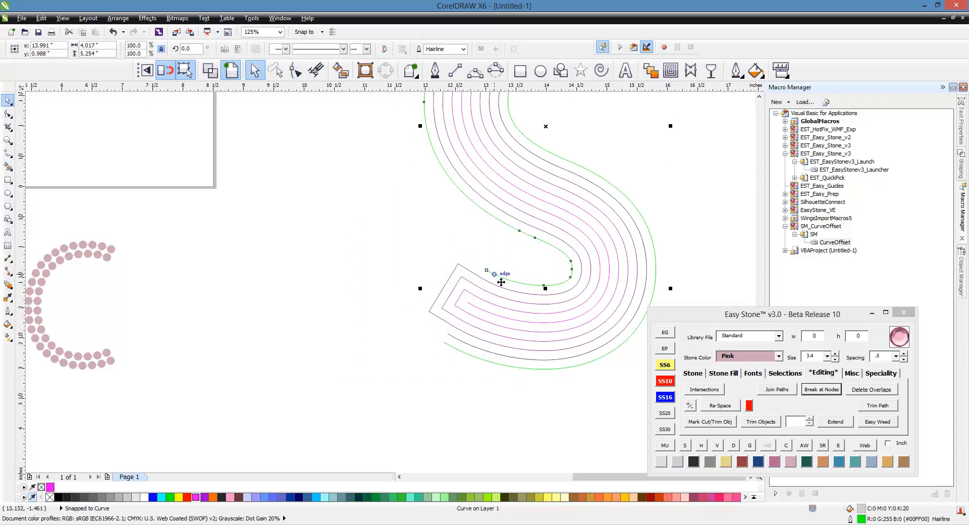
pyautogui.press('Delete')
# Break the third S contour at its lower-end nodes and remove its cap segments and left-hand long curve.
pyautogui.click(467, 272)
pyautogui.press('F10')
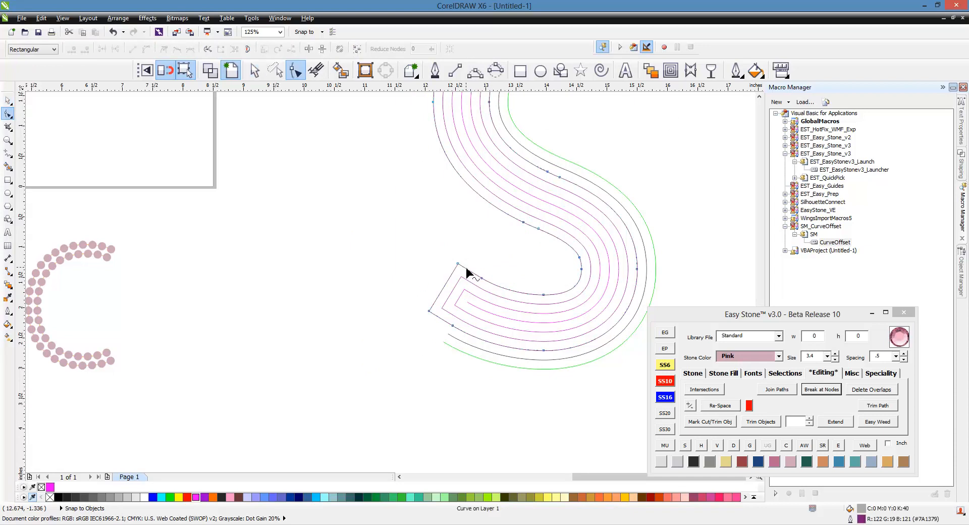
pyautogui.moveTo(396, 244); pyautogui.dragTo(461, 343)
pyautogui.click(811, 390)
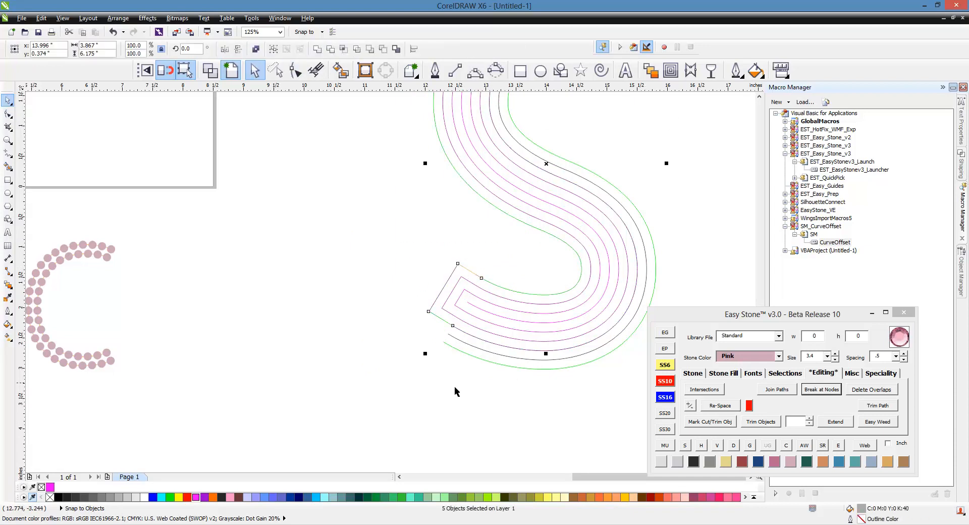
pyautogui.moveTo(347, 360); pyautogui.dragTo(488, 245)
pyautogui.press('Delete')
pyautogui.click(496, 284)
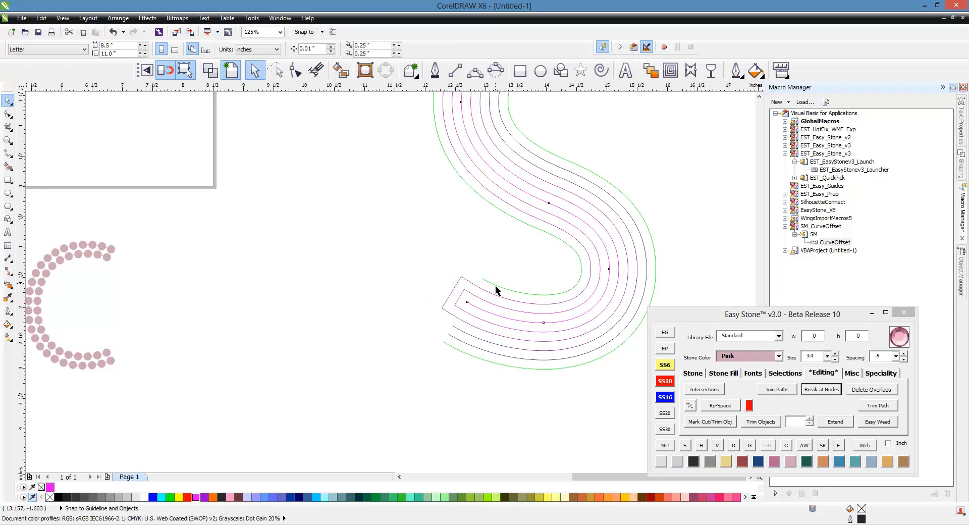
pyautogui.click(492, 284)
pyautogui.press('Delete')
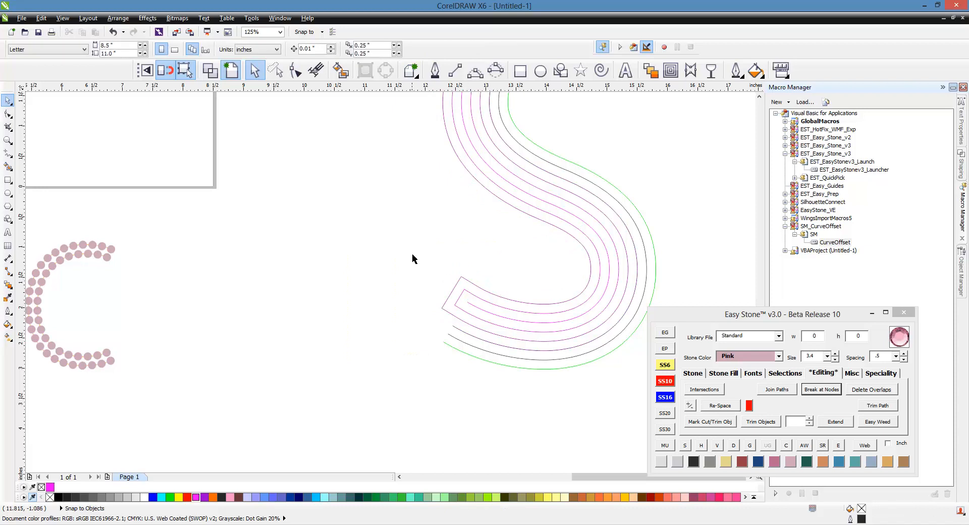
# Break the fourth S contour at its lower-end nodes, deleting the cap segments and the left-hand long curve.
pyautogui.click(464, 286)
pyautogui.press('F10')
pyautogui.moveTo(411, 254); pyautogui.dragTo(499, 343)
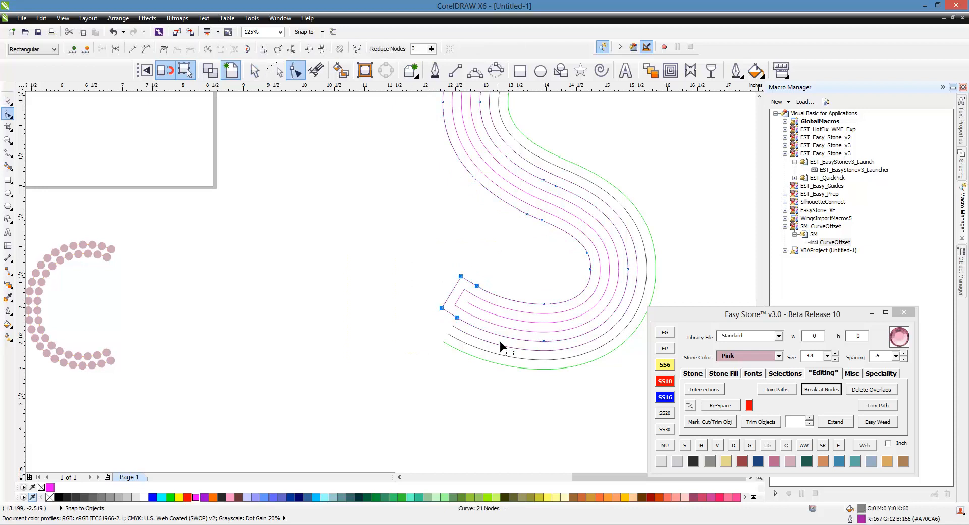
pyautogui.click(788, 391)
pyautogui.moveTo(421, 343); pyautogui.dragTo(448, 292)
pyautogui.click(820, 391)
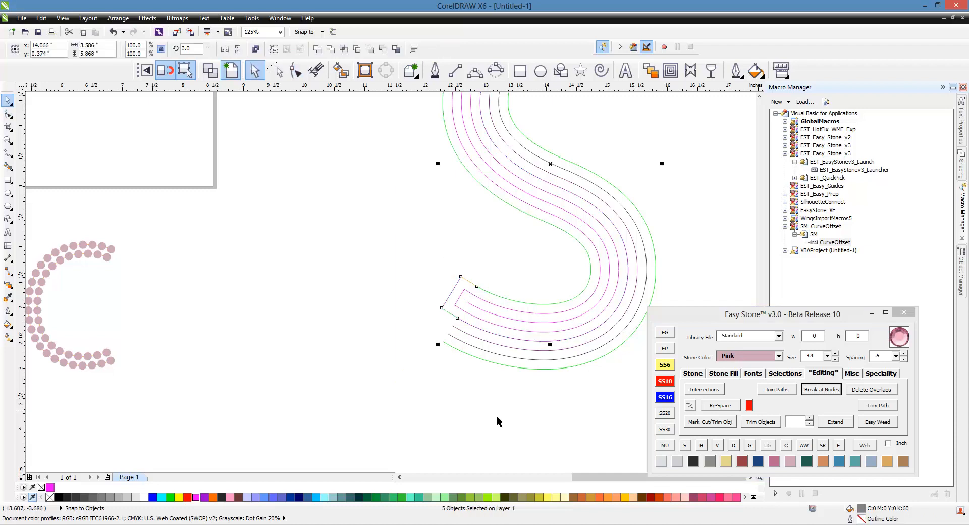
pyautogui.click(392, 386)
pyautogui.moveTo(391, 386); pyautogui.dragTo(494, 260)
pyautogui.press('Delete')
pyautogui.click(498, 296)
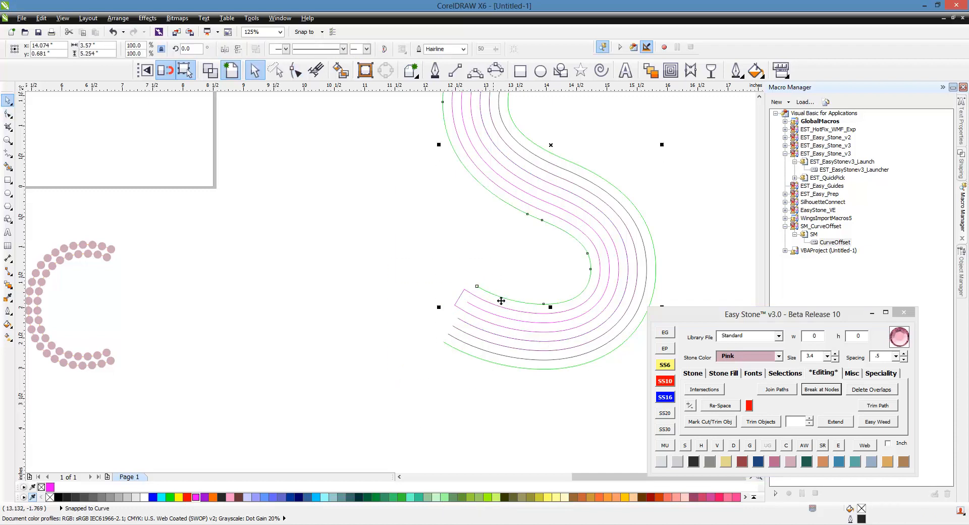
pyautogui.press('Delete')
# Break the last closed S contour at its lower-end nodes and delete its cap segments and left-hand long curve.
pyautogui.press('F10')
pyautogui.moveTo(435, 277); pyautogui.dragTo(493, 328)
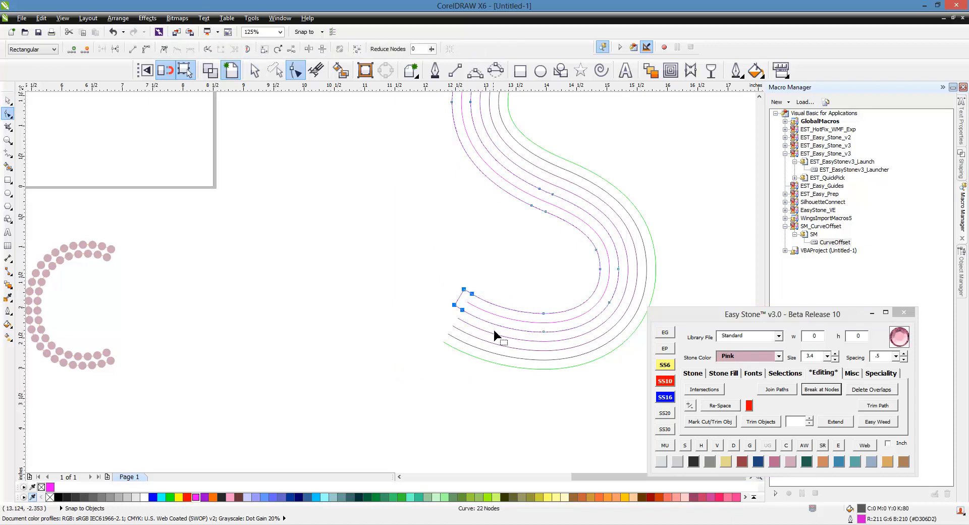
pyautogui.click(778, 389)
pyautogui.click(444, 290)
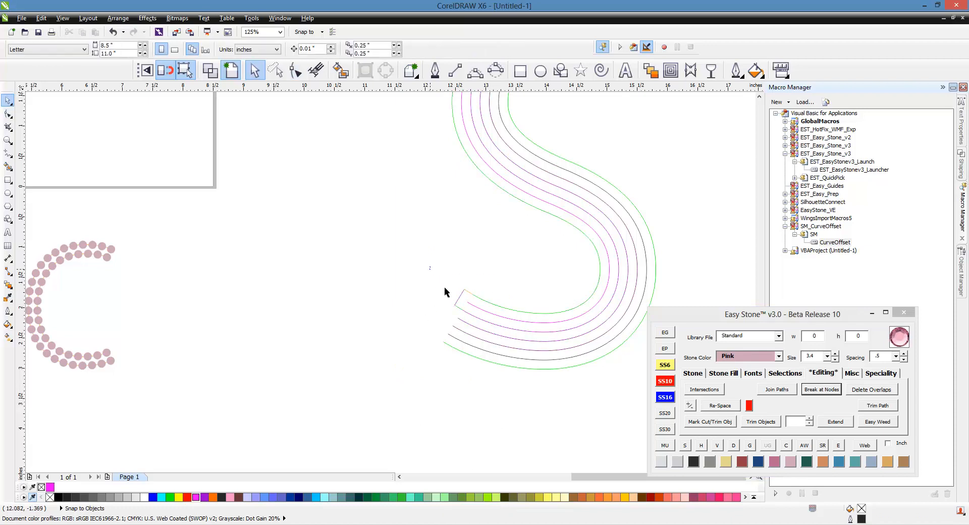
pyautogui.moveTo(429, 271); pyautogui.dragTo(487, 331)
pyautogui.press('Delete')
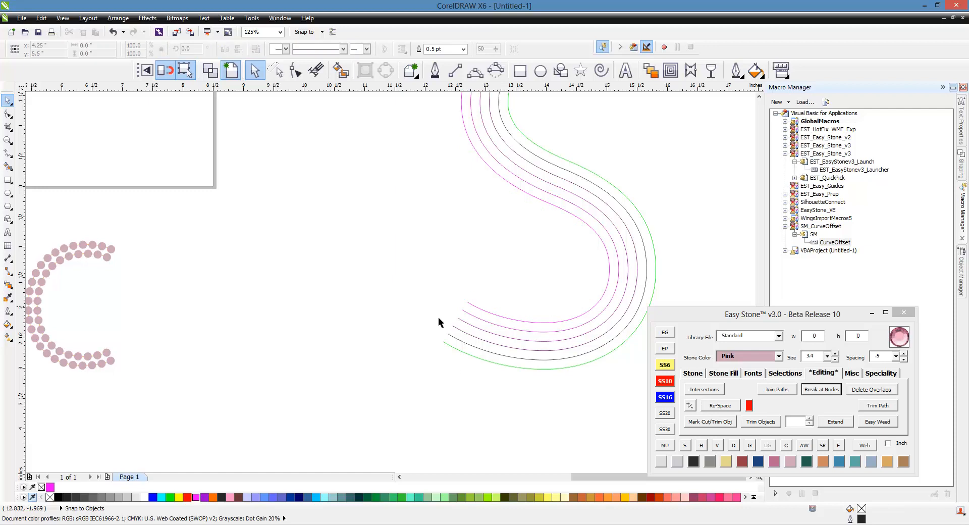
# Add pink stones of size 3.4 with .5 spacing along all six remaining S curves.
pyautogui.scroll(-2, 456, 367)
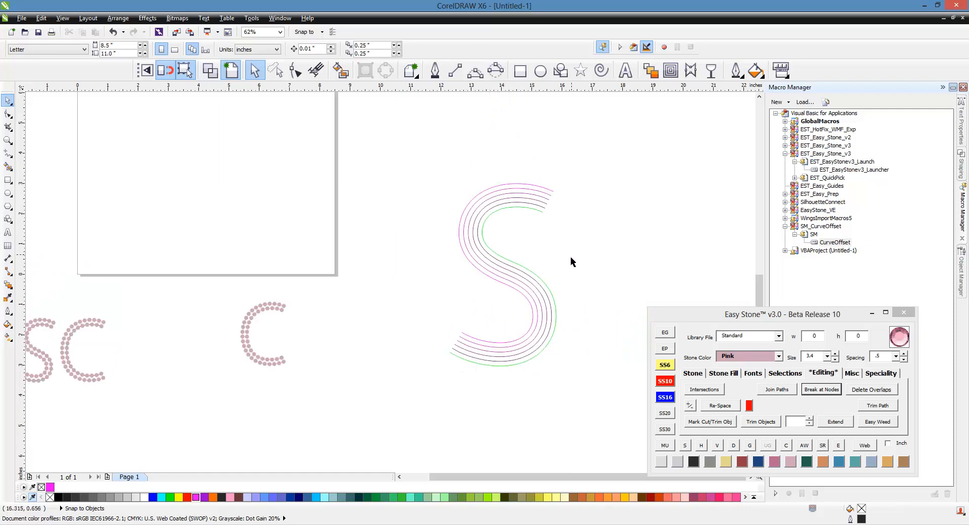
pyautogui.moveTo(570, 256); pyautogui.dragTo(475, 310)
pyautogui.click(698, 374)
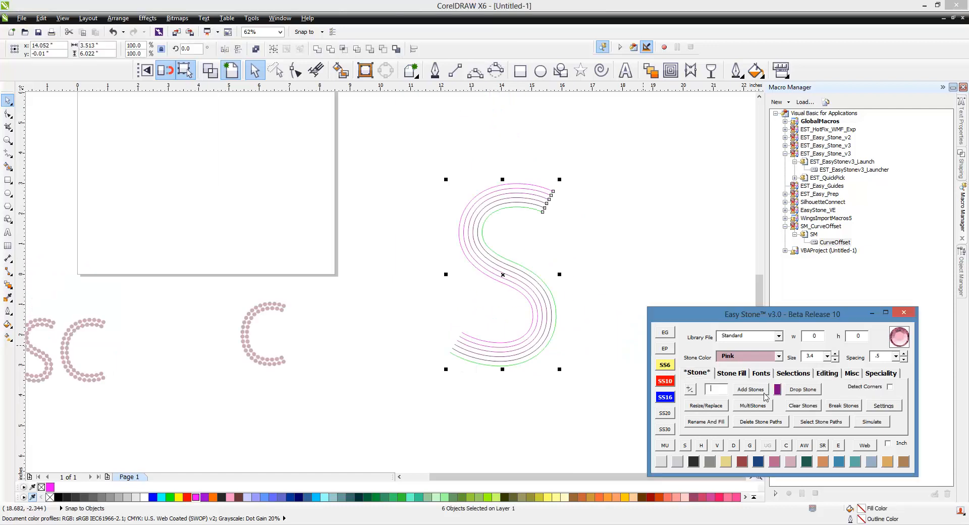
pyautogui.click(763, 391)
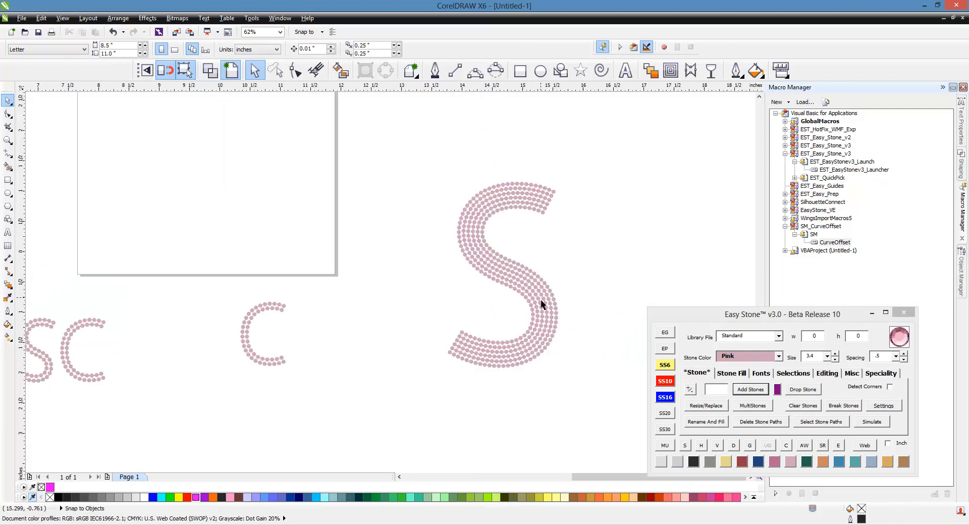
pyautogui.scroll(2, 538, 298)
pyautogui.scroll(-2, 398, 377)
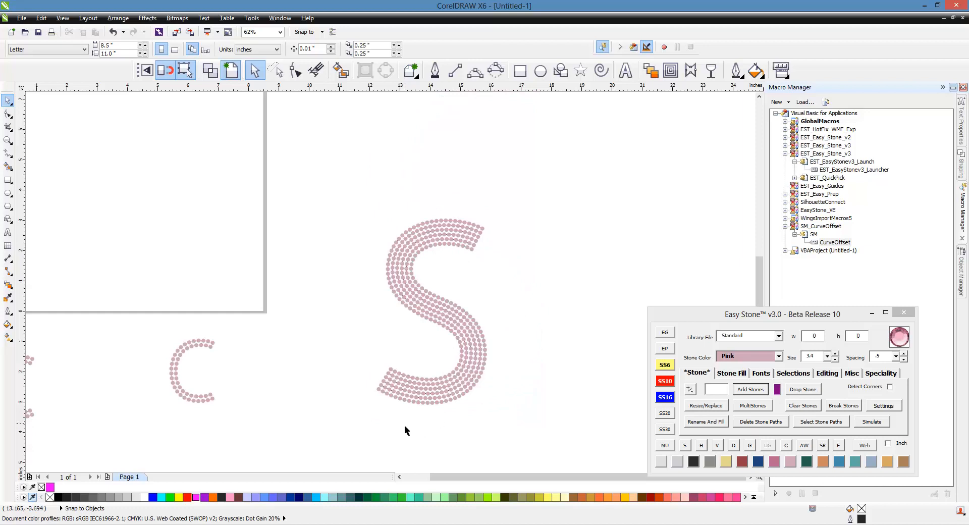
pyautogui.scroll(-2, 289, 297)
pyautogui.scroll(2, 371, 307)
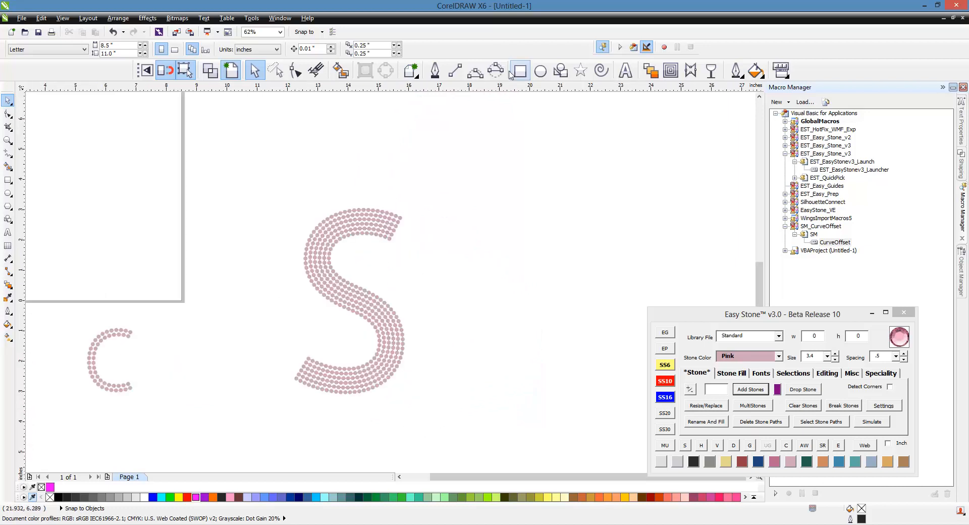
# Draw a three-point arc about 8.4 inches wide to the right of the S and bend it into a shallow wave.
pyautogui.click(479, 76)
pyautogui.moveTo(457, 193); pyautogui.dragTo(712, 210)
pyautogui.click(585, 176)
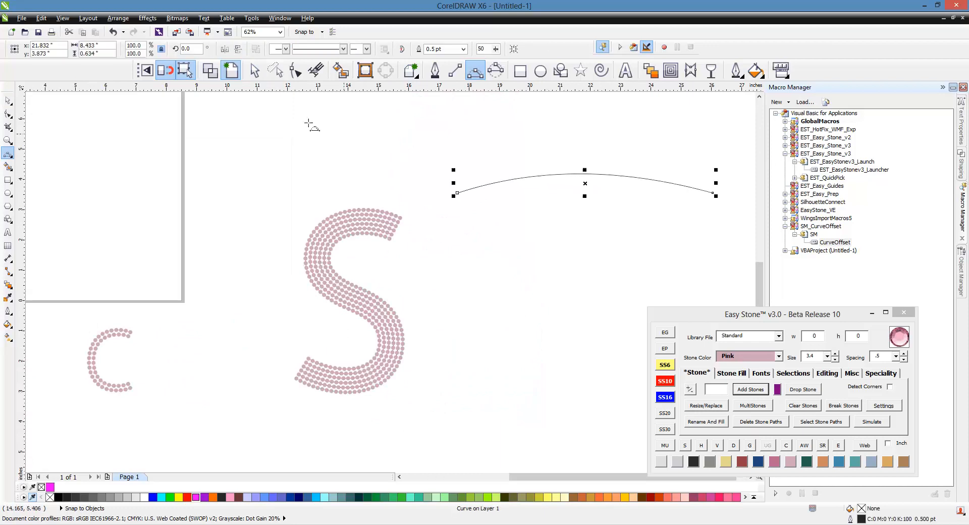
pyautogui.click(296, 71)
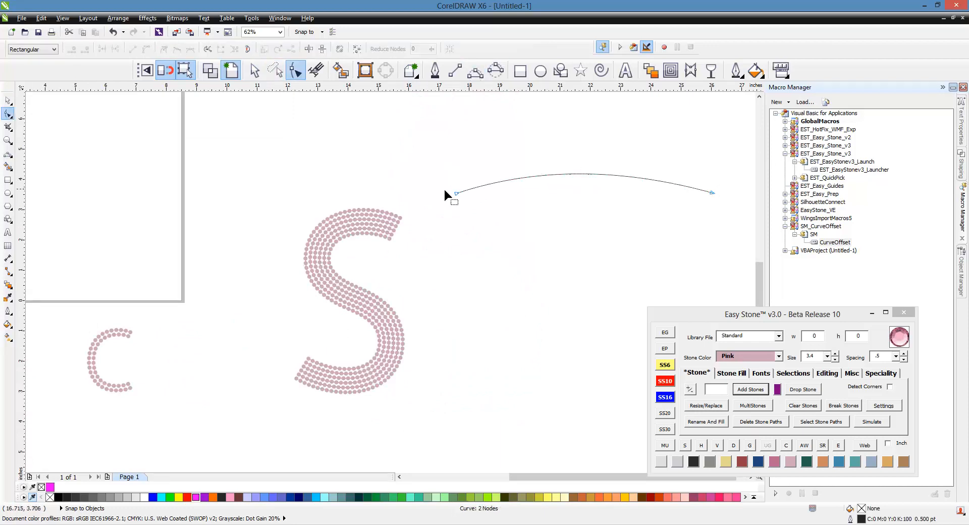
pyautogui.click(458, 194)
pyautogui.moveTo(534, 168); pyautogui.dragTo(562, 247)
pyautogui.click(7, 100)
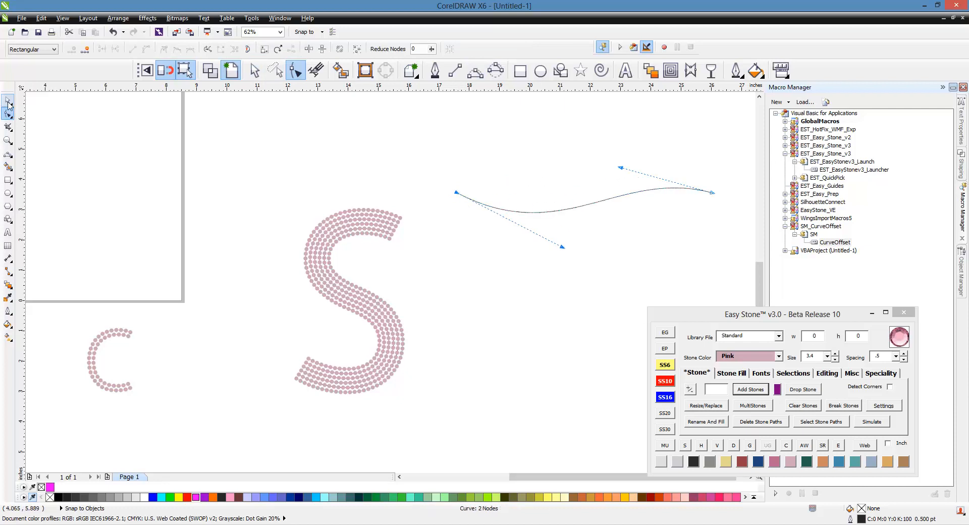
pyautogui.click(489, 267)
pyautogui.scroll(-1, 559, 233)
pyautogui.scroll(1, 591, 214)
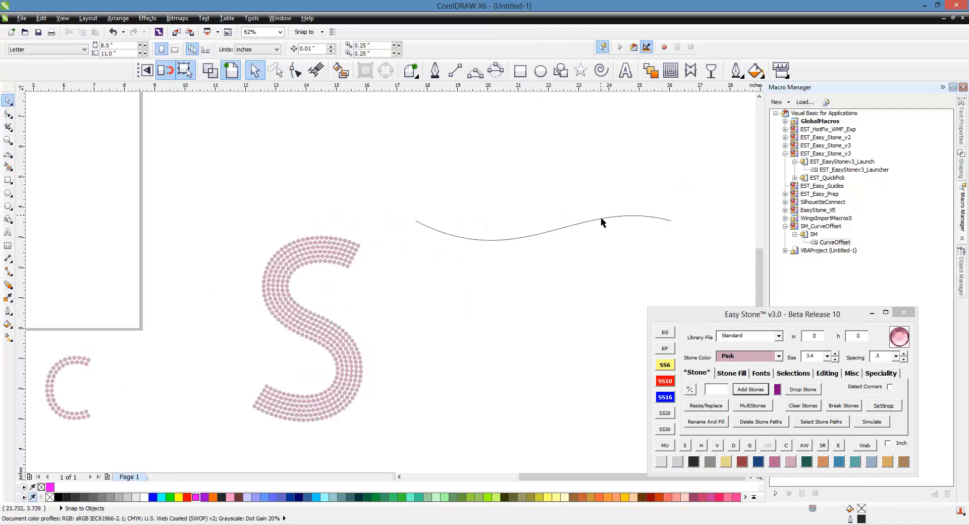
# Apply an Island Fill with a 3.9 offset to the wave curve.
pyautogui.click(600, 222)
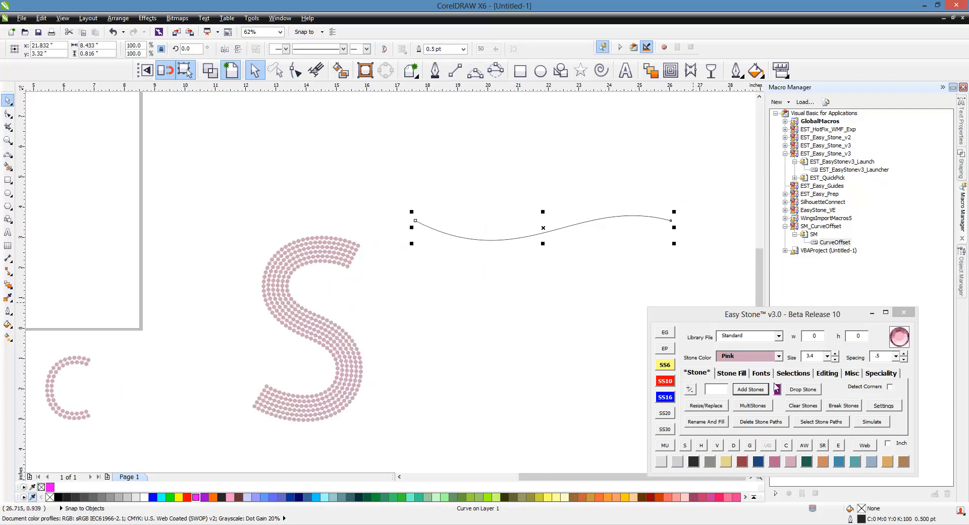
pyautogui.click(731, 373)
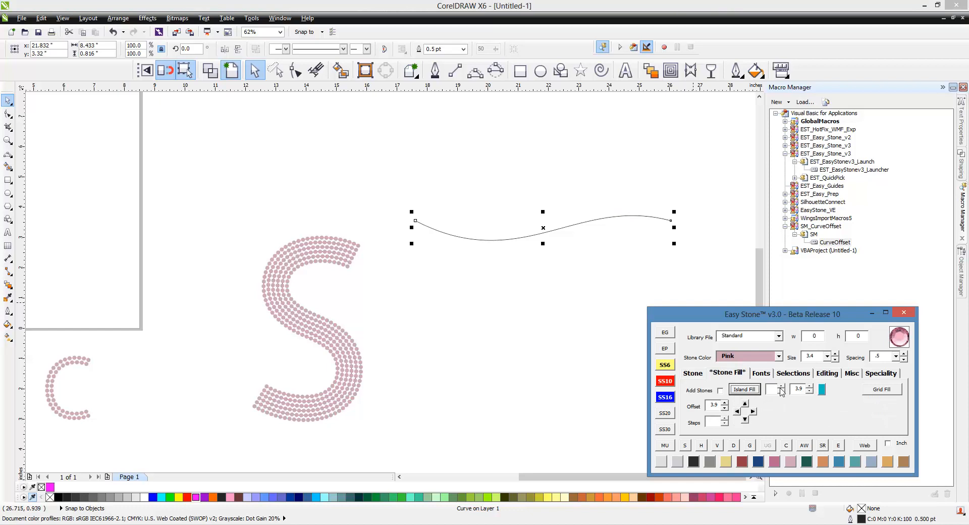
pyautogui.click(750, 391)
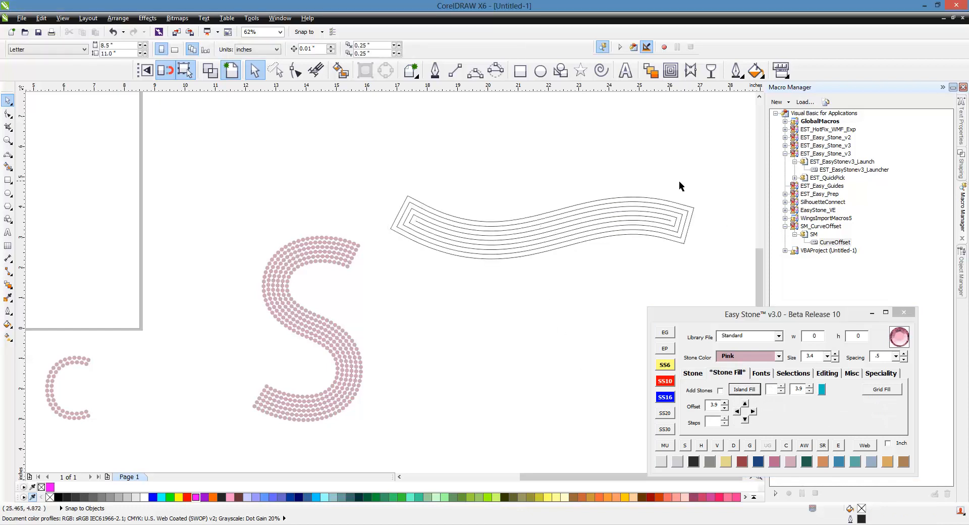
# Break the outermost wave contour at the nodes around both ends and delete the end cap segments.
pyautogui.scroll(2, 724, 216)
pyautogui.click(651, 193)
pyautogui.press('F10')
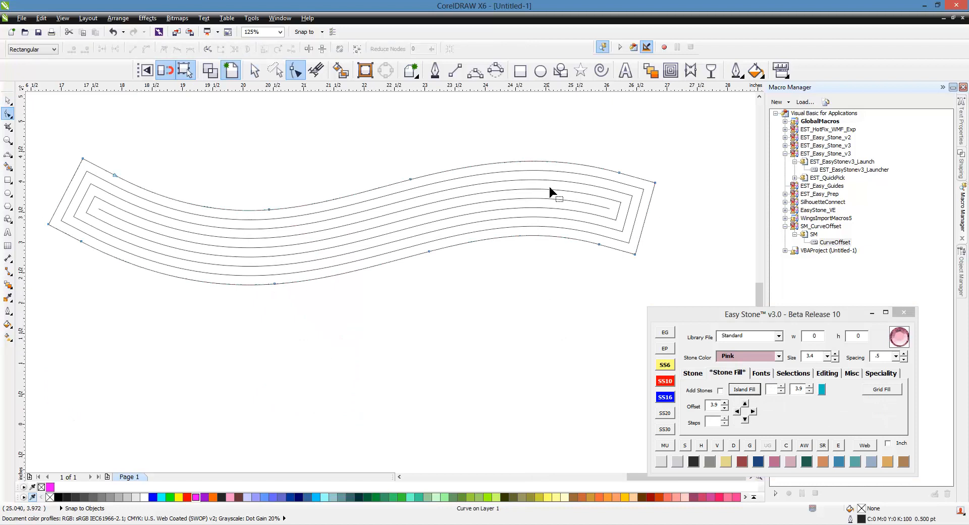
pyautogui.scroll(-2, 550, 187)
pyautogui.moveTo(638, 153); pyautogui.dragTo(562, 245)
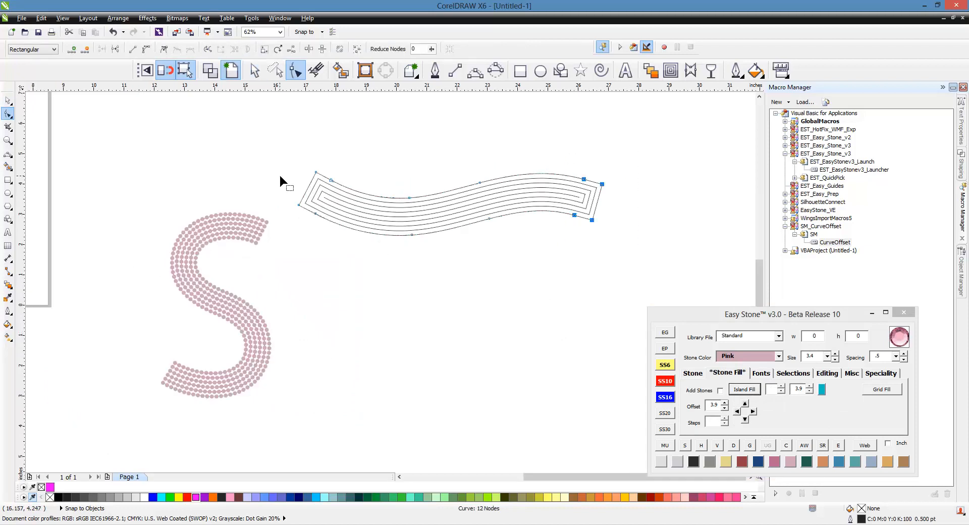
pyautogui.moveTo(288, 158); pyautogui.dragTo(342, 229)
pyautogui.click(835, 375)
pyautogui.click(832, 392)
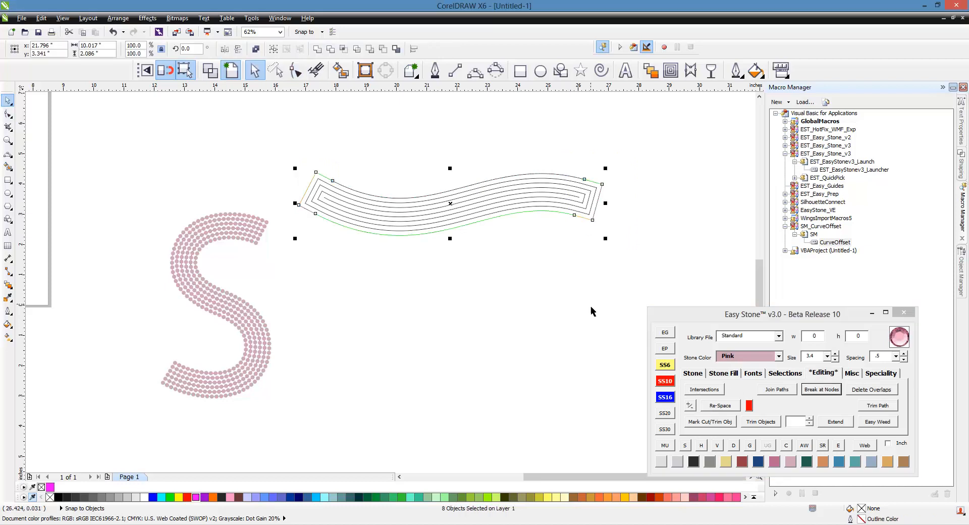
pyautogui.moveTo(635, 158); pyautogui.dragTo(562, 255)
pyautogui.press('Delete')
pyautogui.moveTo(267, 146); pyautogui.dragTo(347, 247)
pyautogui.press('Delete')
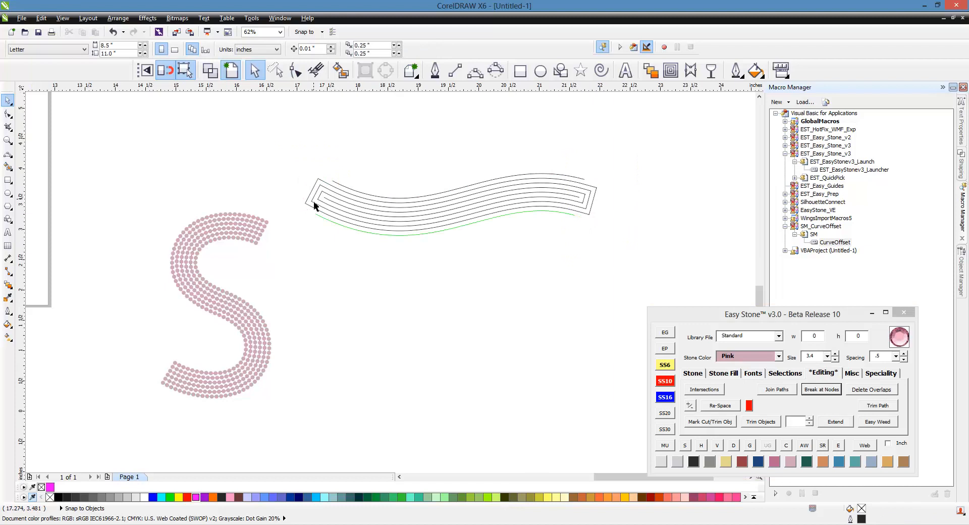
# Break the second wave contour at the nodes around both ends and delete its end cap segments.
pyautogui.scroll(1, 314, 201)
pyautogui.doubleClick(328, 164)
pyautogui.moveTo(252, 121); pyautogui.dragTo(364, 239)
pyautogui.scroll(-2, 273, 203)
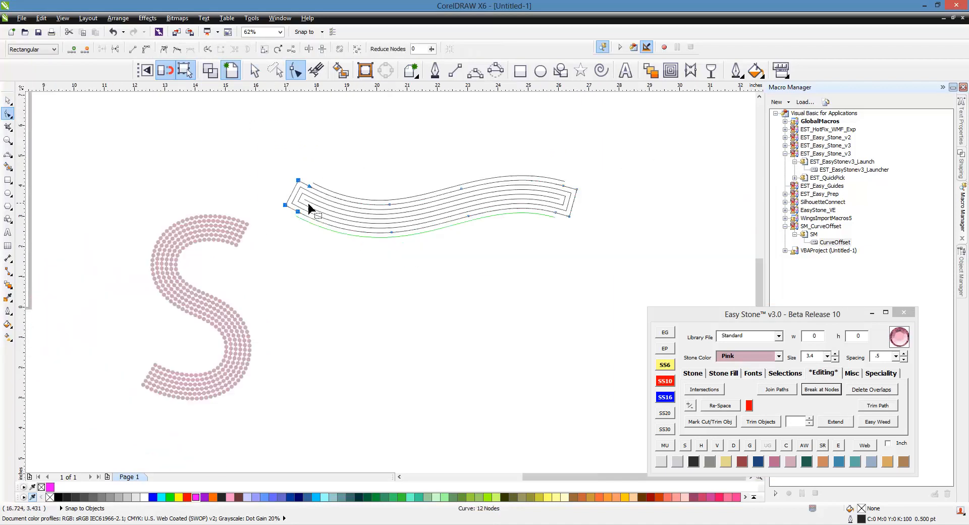
pyautogui.moveTo(619, 164); pyautogui.dragTo(541, 251)
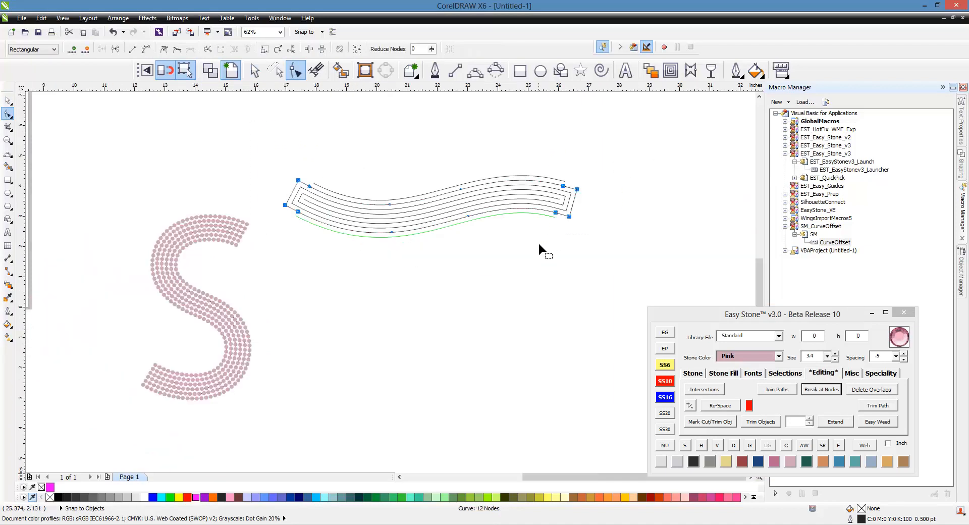
pyautogui.click(807, 390)
pyautogui.moveTo(562, 216); pyautogui.dragTo(537, 244)
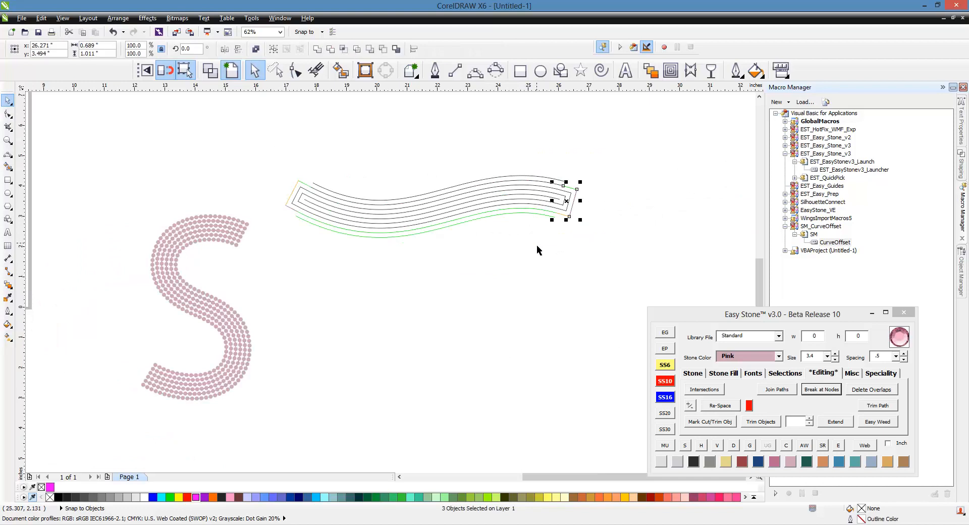
pyautogui.press('Delete')
pyautogui.moveTo(261, 153); pyautogui.dragTo(317, 258)
pyautogui.press('Delete')
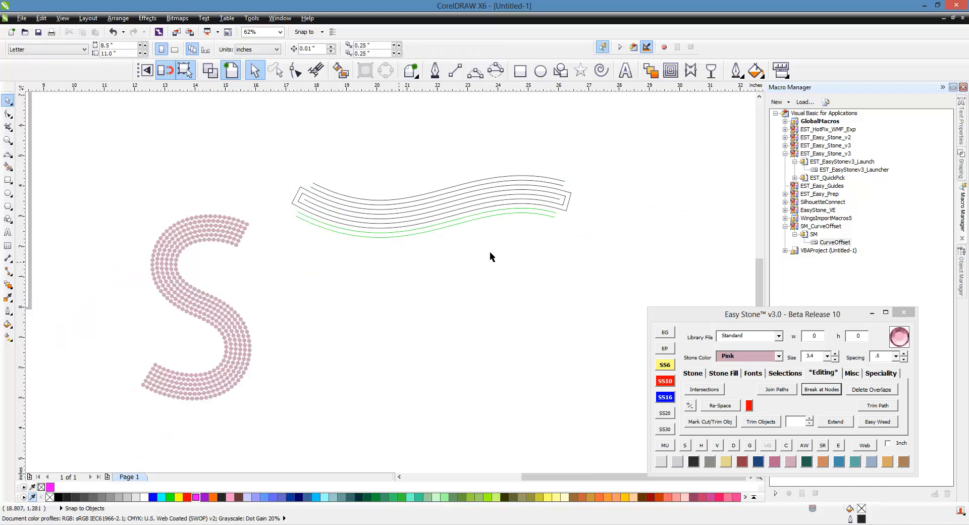
# Break the third wave contour at the nodes around both ends, removing its end cap segments.
pyautogui.click(571, 197)
pyautogui.press('F10')
pyautogui.moveTo(611, 150); pyautogui.dragTo(543, 234)
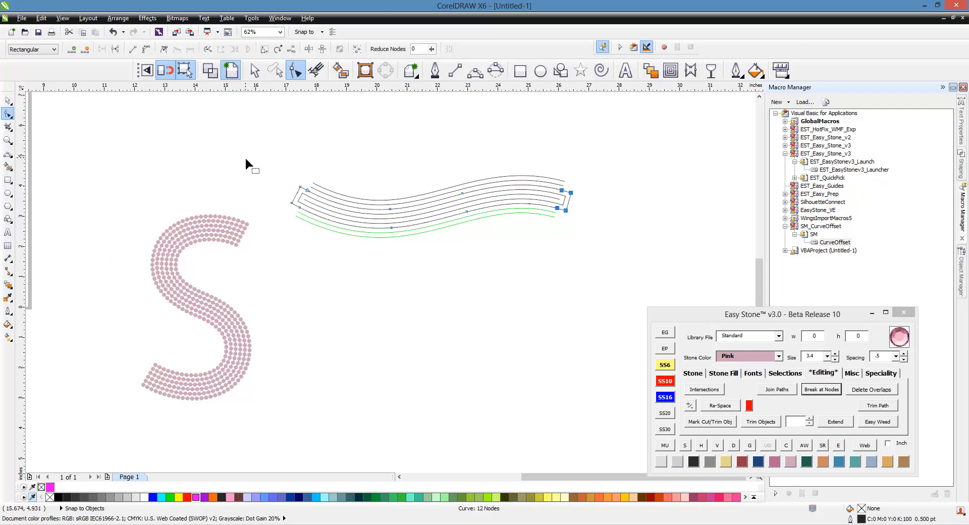
pyautogui.moveTo(245, 161); pyautogui.dragTo(312, 230)
pyautogui.click(821, 389)
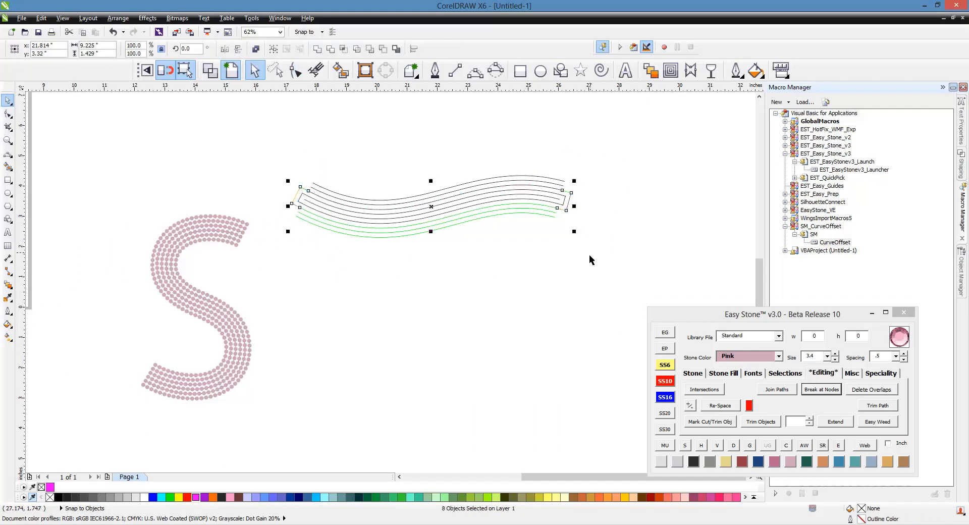
pyautogui.click(617, 160)
pyautogui.moveTo(264, 160); pyautogui.dragTo(327, 245)
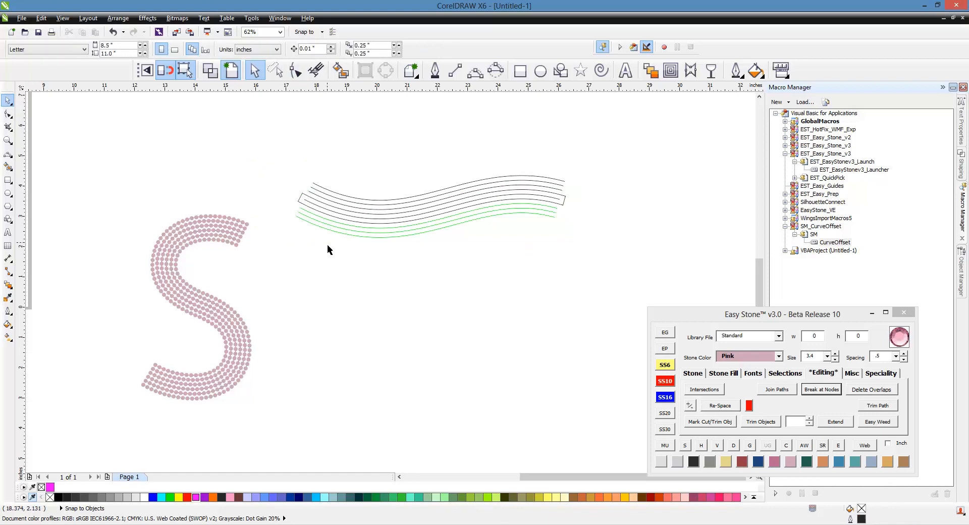
# Break the innermost closed wave contour at its end nodes and delete the end cap segments.
pyautogui.doubleClick(565, 200)
pyautogui.moveTo(603, 167); pyautogui.dragTo(536, 236)
pyautogui.moveTo(260, 157); pyautogui.dragTo(343, 242)
pyautogui.click(821, 389)
pyautogui.moveTo(573, 199); pyautogui.dragTo(535, 241)
pyautogui.press('Delete')
pyautogui.moveTo(279, 184); pyautogui.dragTo(318, 242)
pyautogui.press('Delete')
# Add pink stones of size 3.4 with .5 spacing along all nine wave curves.
pyautogui.keyDown('alt'); pyautogui.moveTo(439, 167); pyautogui.dragTo(391, 250); pyautogui.keyUp('alt')
pyautogui.click(695, 373)
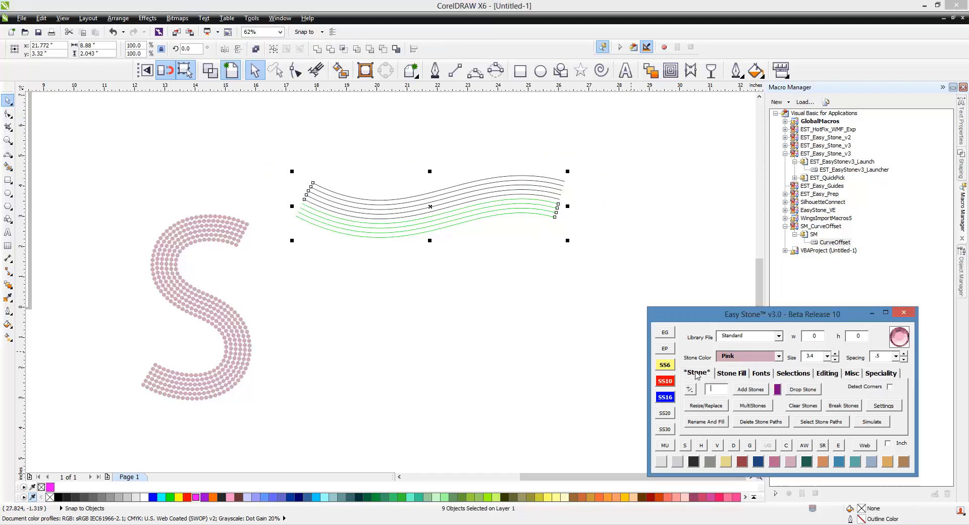
pyautogui.click(742, 389)
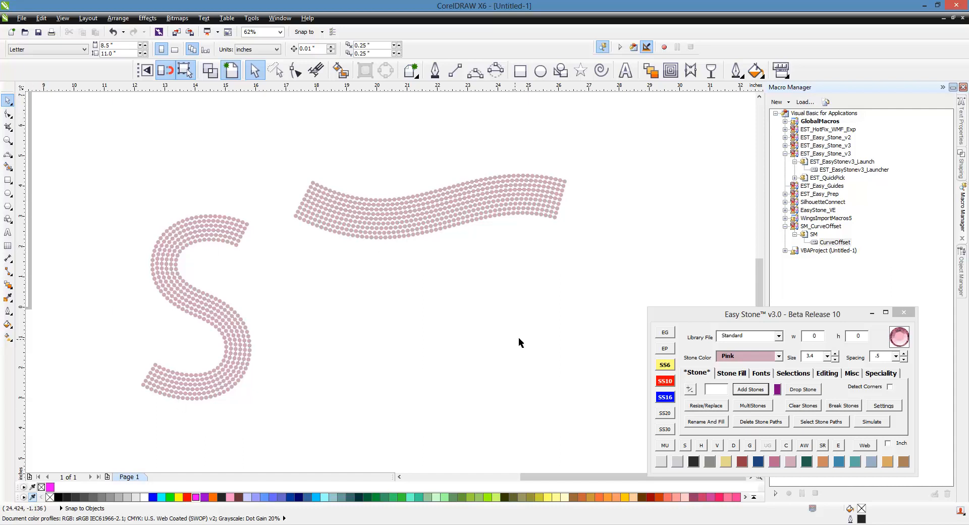
pyautogui.scroll(-2, 530, 345)
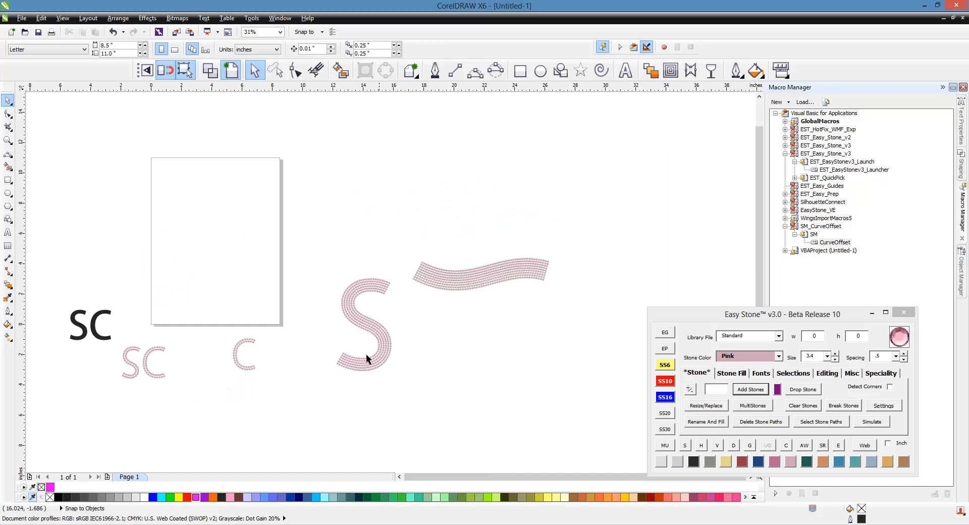
pyautogui.scroll(-1, 269, 370)
pyautogui.scroll(2, 268, 369)
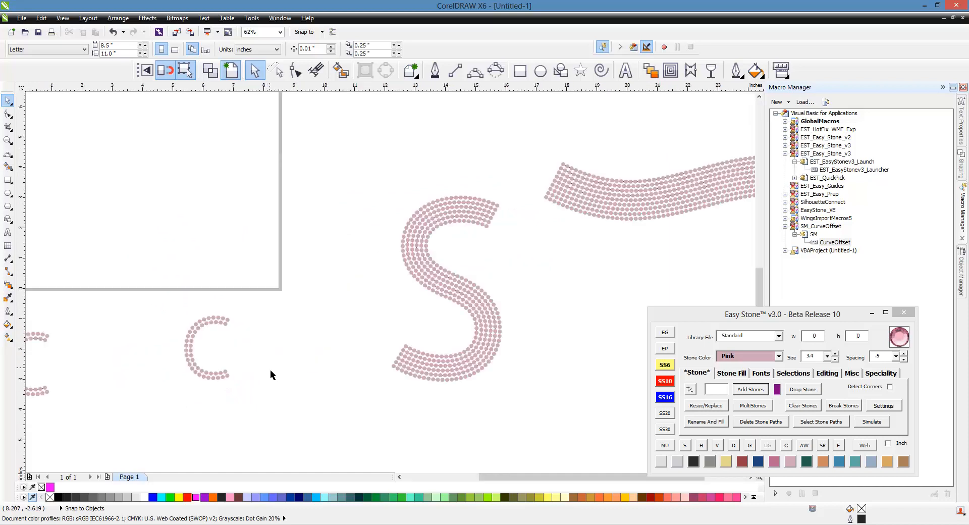
pyautogui.scroll(-2, 335, 336)
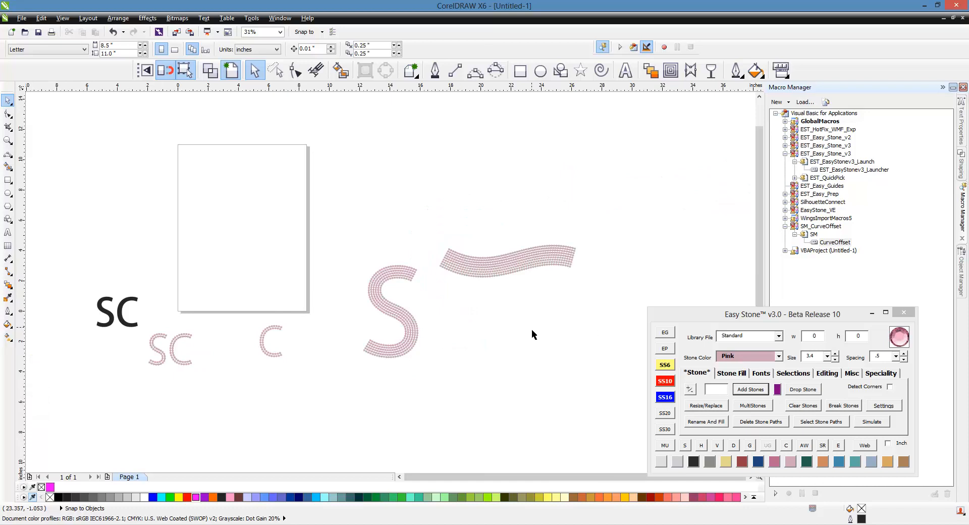
pyautogui.scroll(1, 238, 341)
pyautogui.scroll(-1, 391, 334)
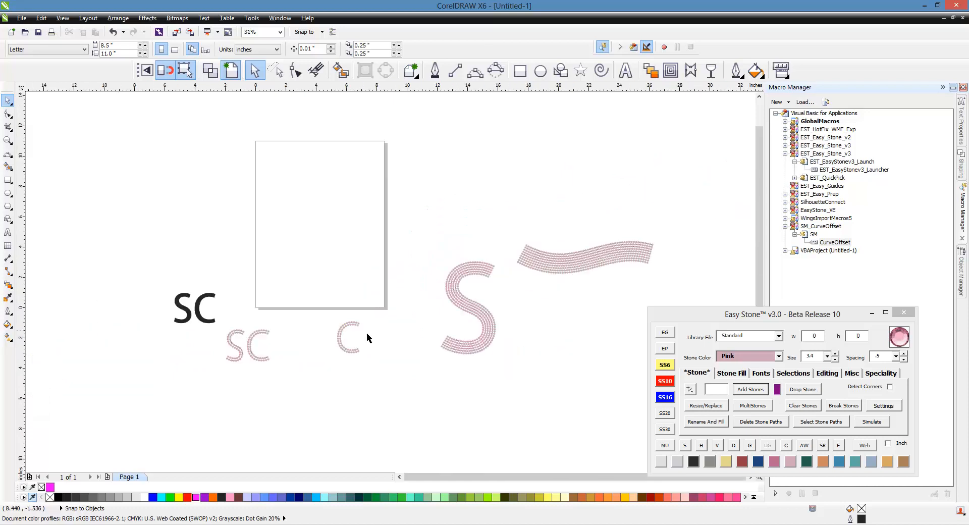
pyautogui.scroll(1, 299, 345)
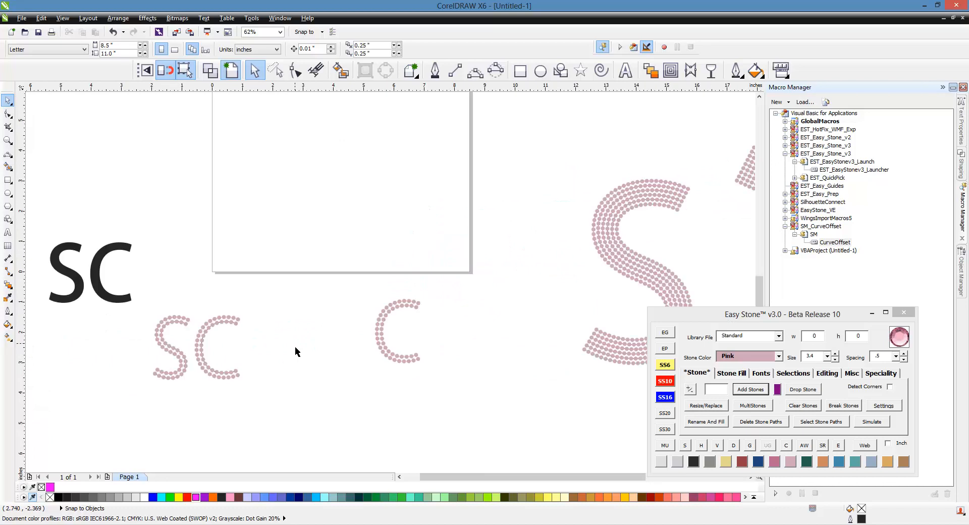
# Run the CurveOffset macro to view its offset options, and close the dialog without applying an offset.
pyautogui.doubleClick(833, 242)
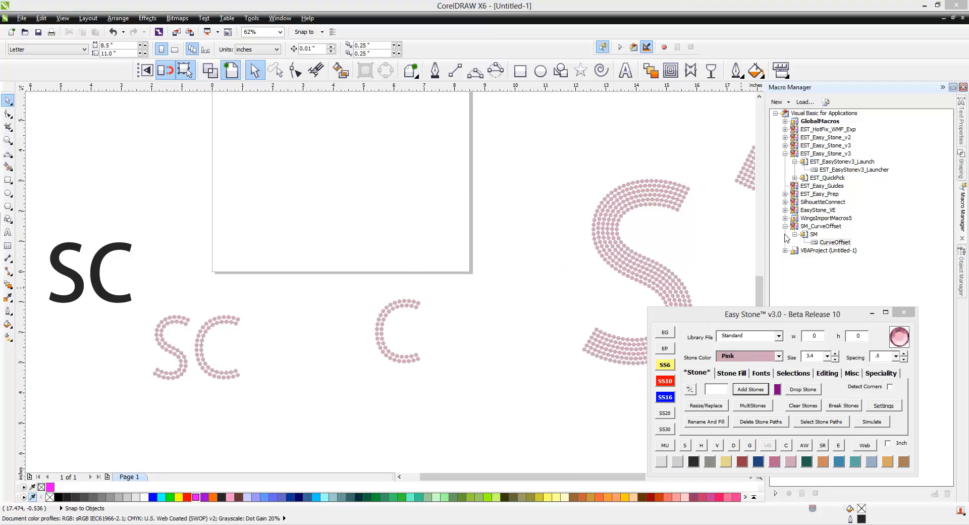
pyautogui.moveTo(354, 222); pyautogui.dragTo(786, 187)
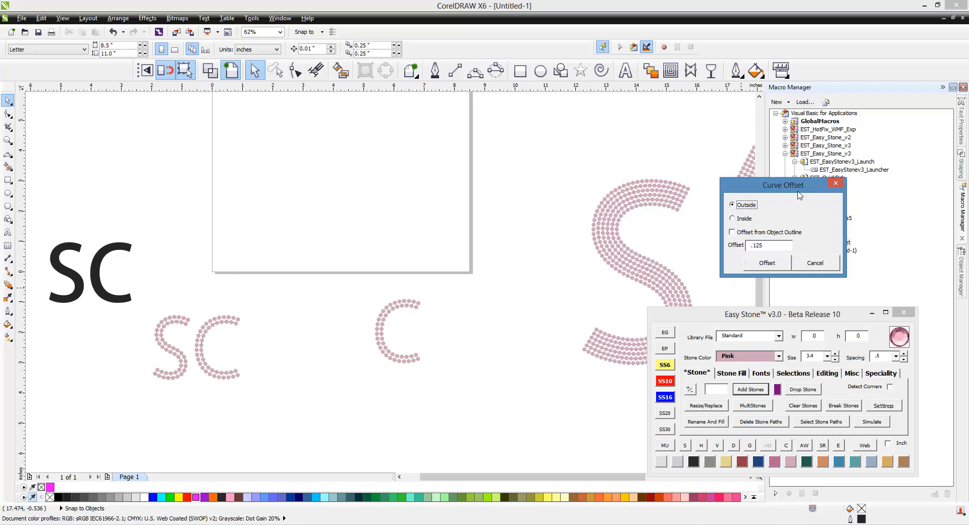
pyautogui.moveTo(796, 191); pyautogui.dragTo(821, 185)
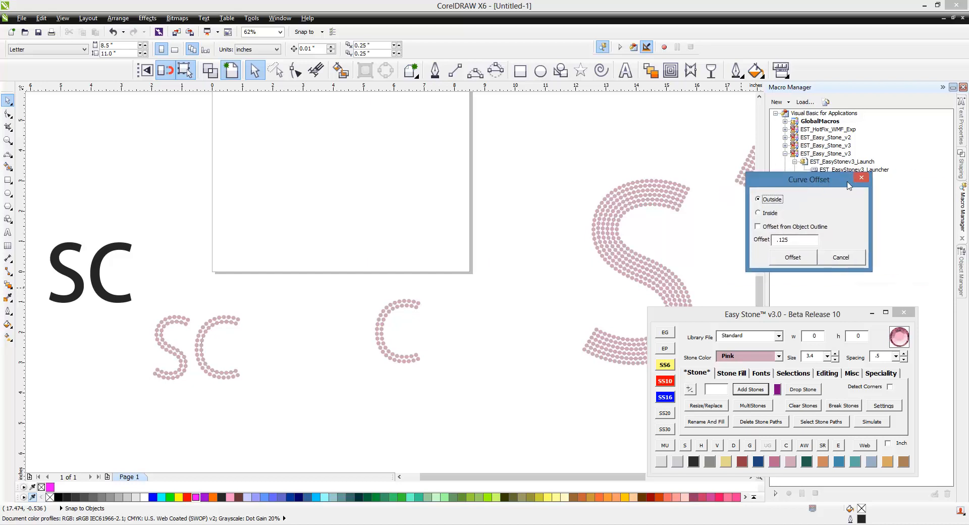
pyautogui.click(866, 179)
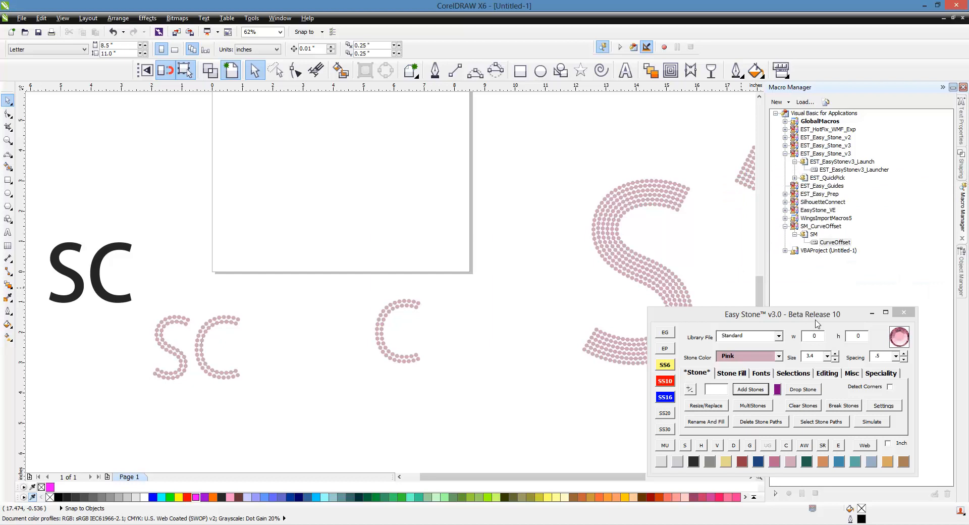